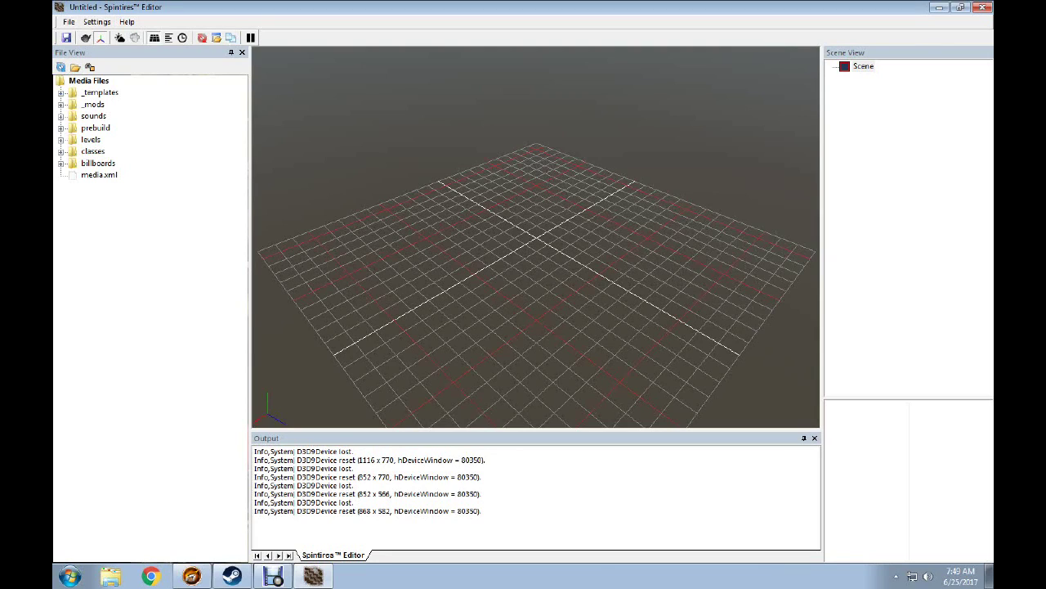
Create a new terrain named level_vidtest in the prebuild folder at the default size, including its missing .STG file.
{"action": "right_click", "coordinate": [106, 127]}
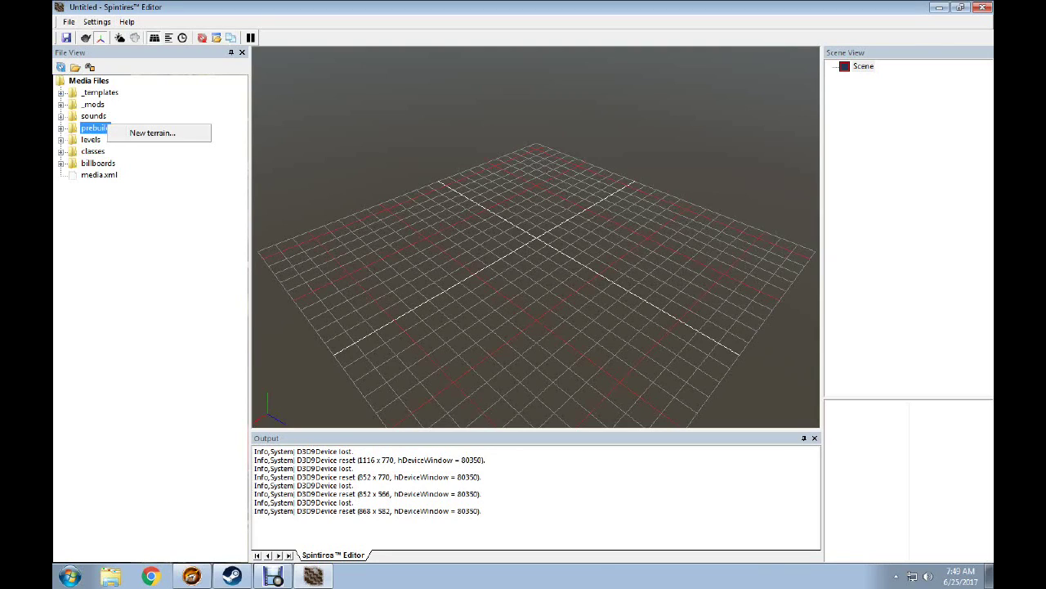
{"action": "left_click", "coordinate": [152, 133]}
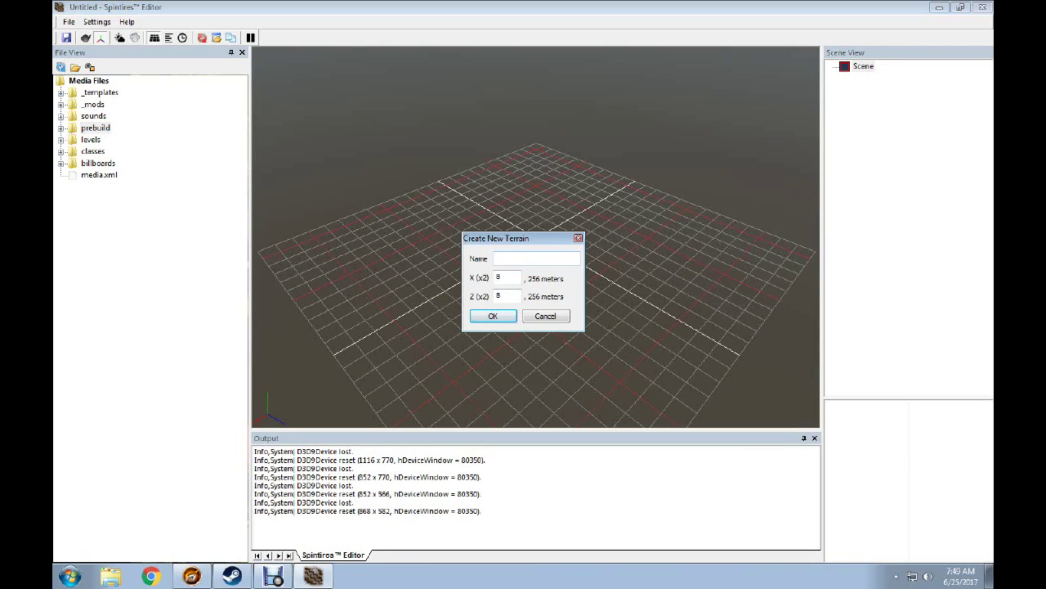
{"action": "type", "text": "level_vidtest"}
{"action": "key", "text": "Return"}
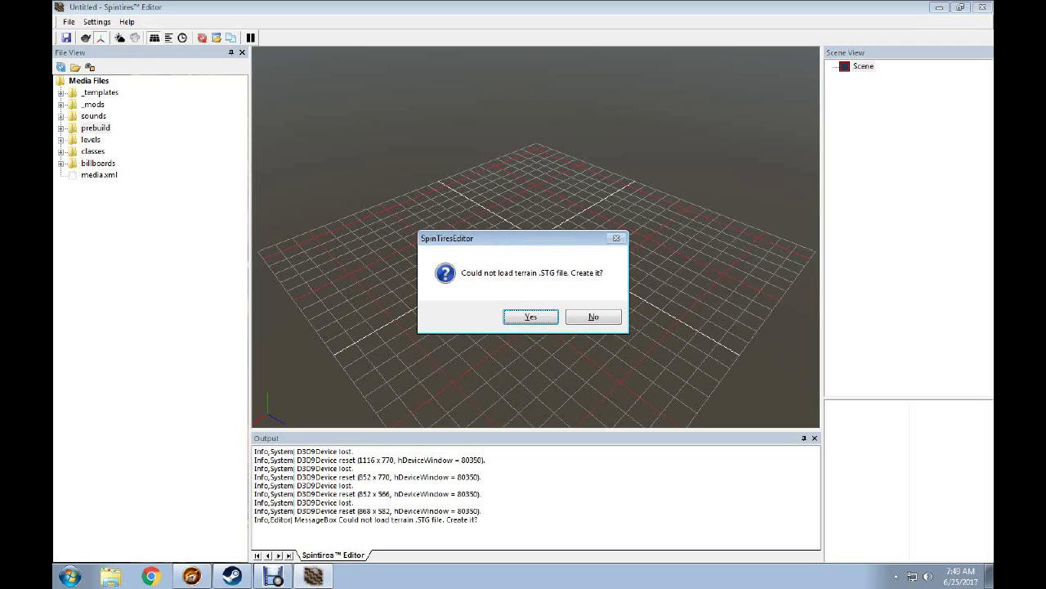
{"action": "key", "text": "Return"}
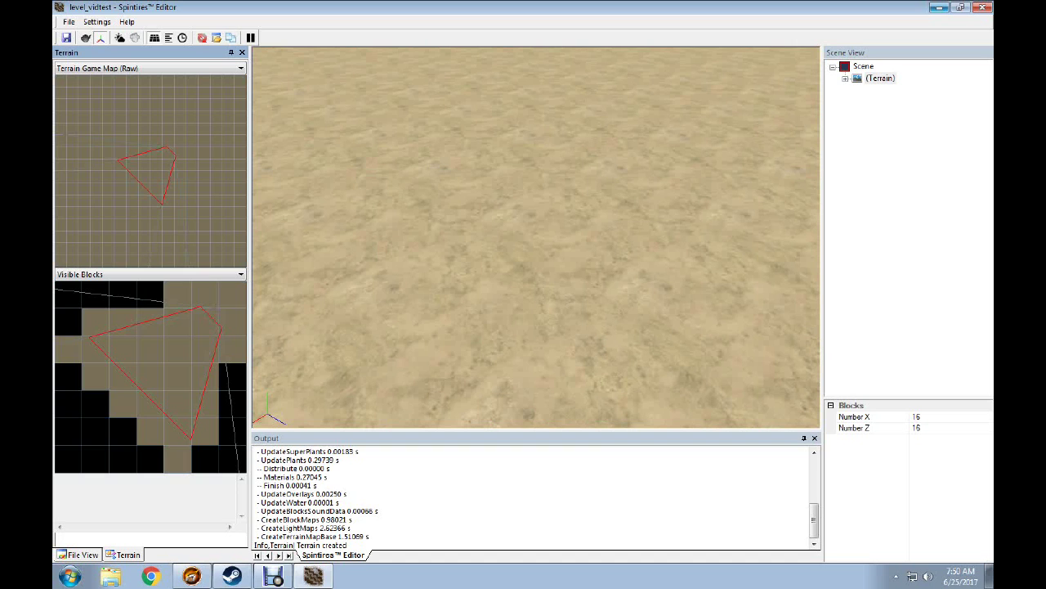
Minimize the editor and open the Steam folder under Program Files (x86) on drive C: in Windows Explorer.
{"action": "left_click", "coordinate": [938, 7]}
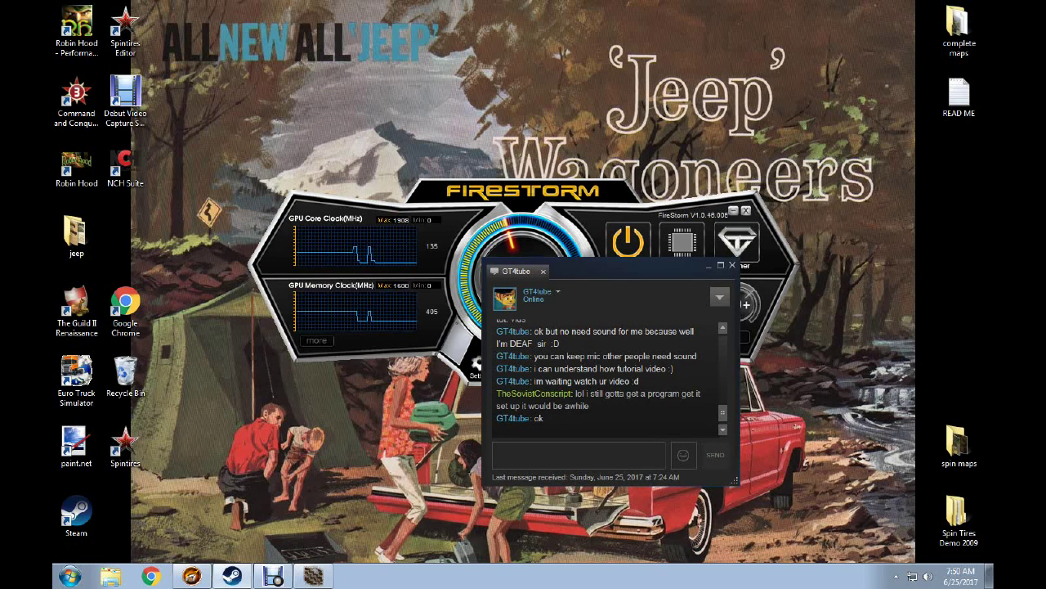
{"action": "key", "text": "super"}
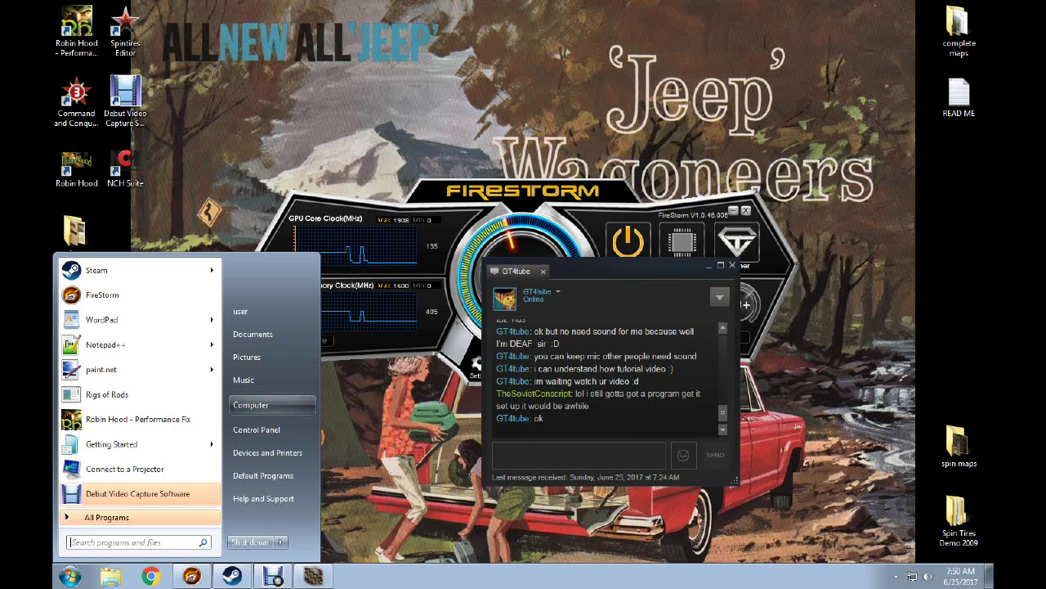
{"action": "left_click", "coordinate": [271, 405]}
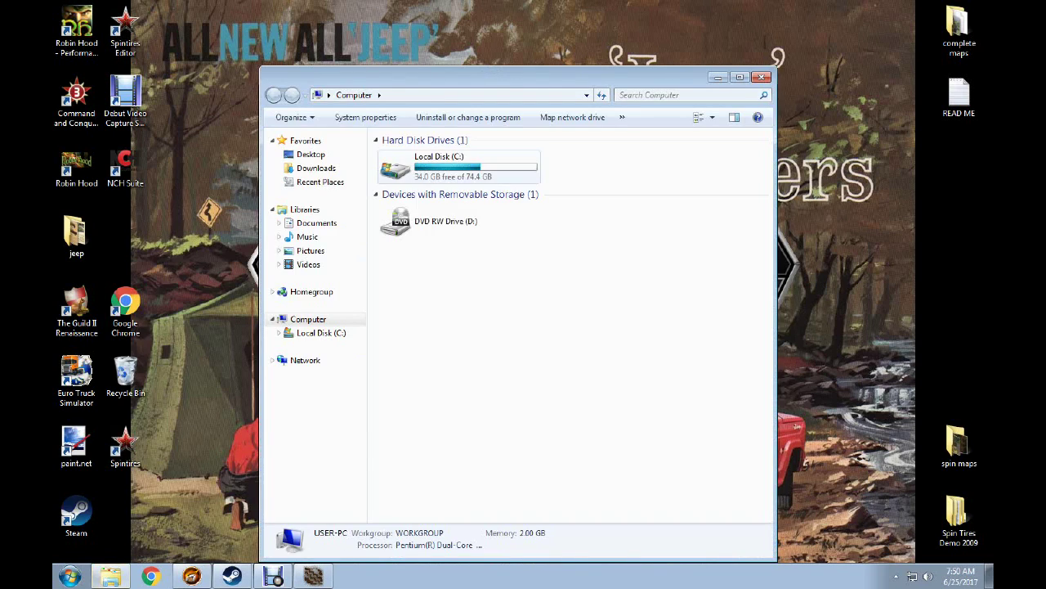
{"action": "left_click", "coordinate": [458, 167]}
{"action": "double_click", "coordinate": [459, 168]}
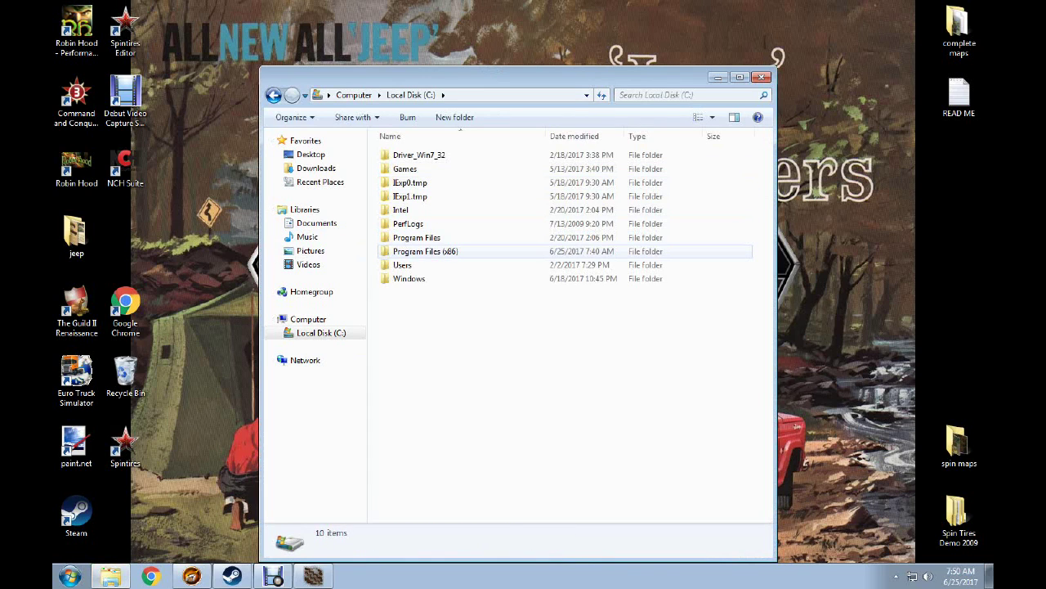
{"action": "left_click", "coordinate": [441, 251]}
{"action": "double_click", "coordinate": [442, 251]}
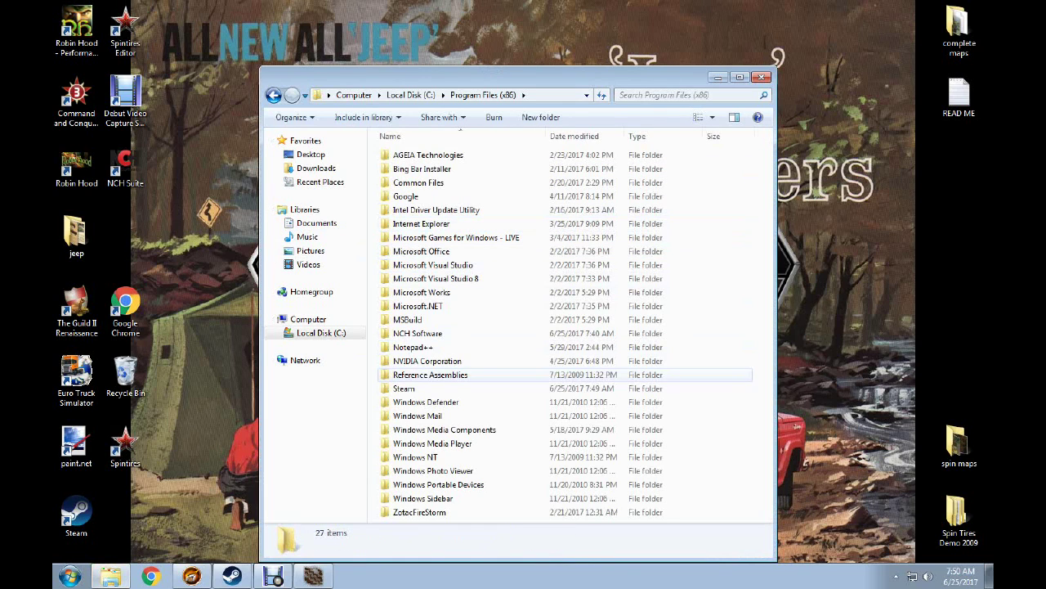
{"action": "left_click", "coordinate": [408, 388]}
{"action": "double_click", "coordinate": [409, 388]}
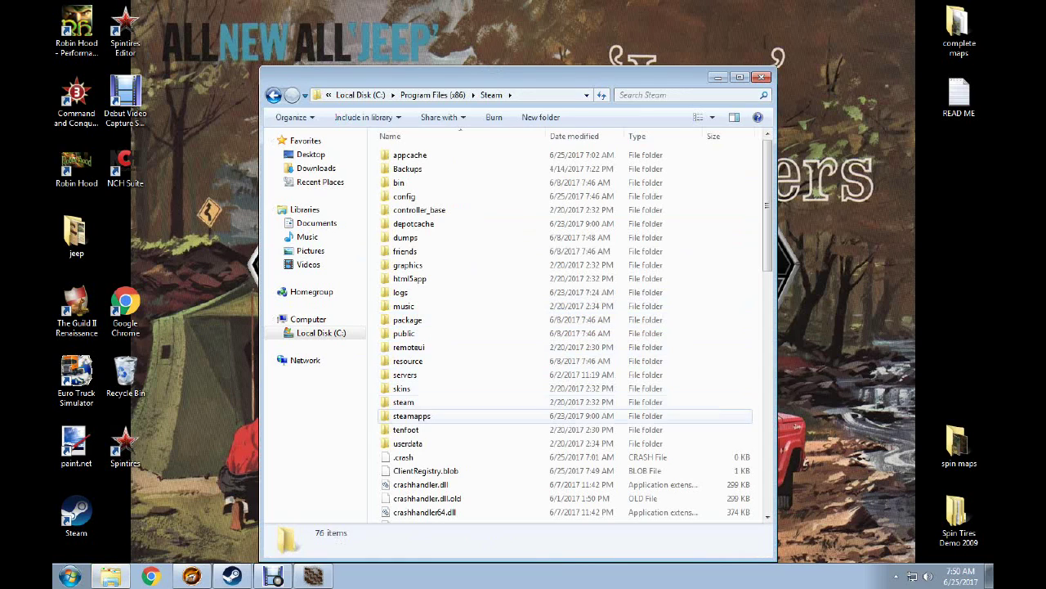
Open the prebuild folder inside steamapps\common\Spintires Combine Tools\Media.
{"action": "left_click", "coordinate": [412, 416]}
{"action": "double_click", "coordinate": [412, 417]}
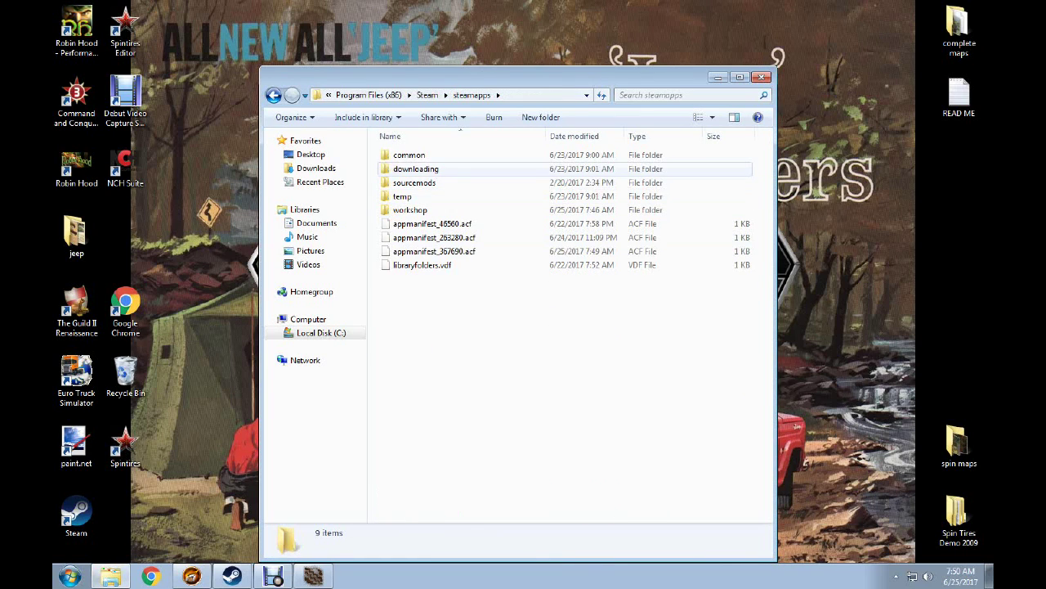
{"action": "left_click", "coordinate": [410, 156]}
{"action": "key", "text": "Return"}
{"action": "left_click", "coordinate": [413, 223]}
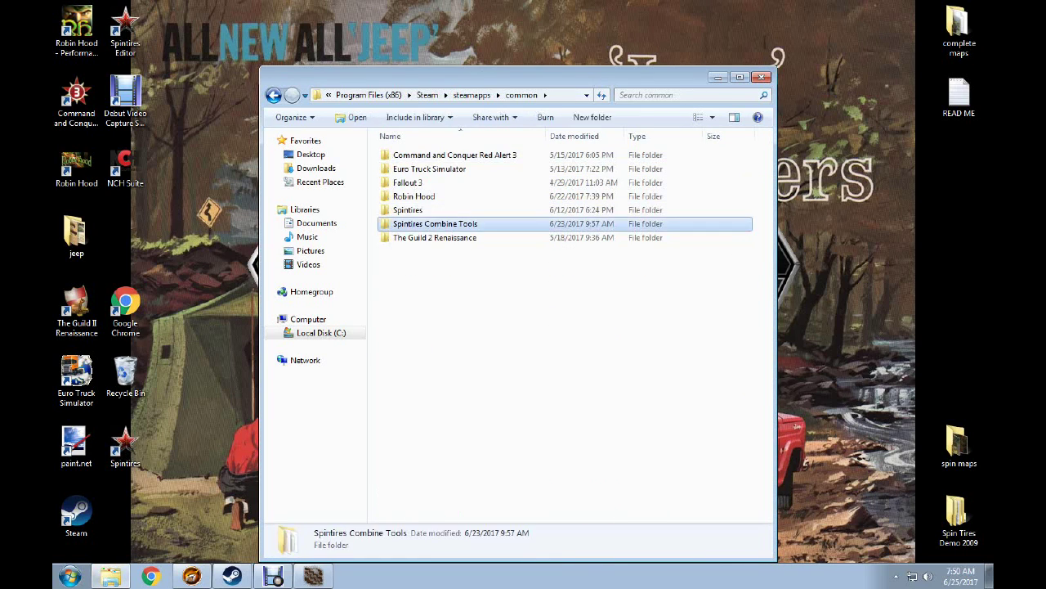
{"action": "key", "text": "Return"}
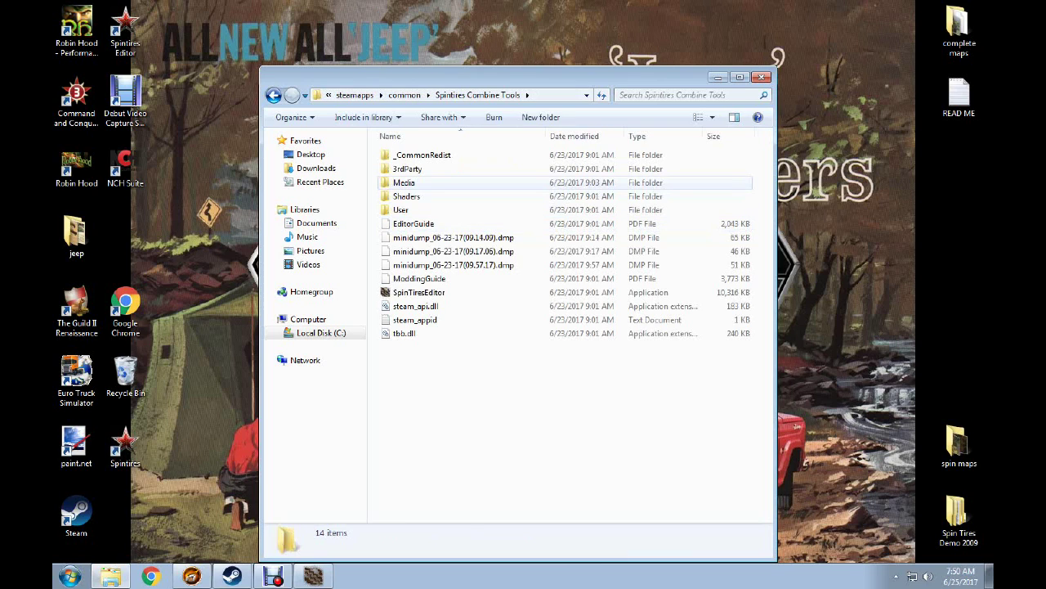
{"action": "double_click", "coordinate": [404, 182]}
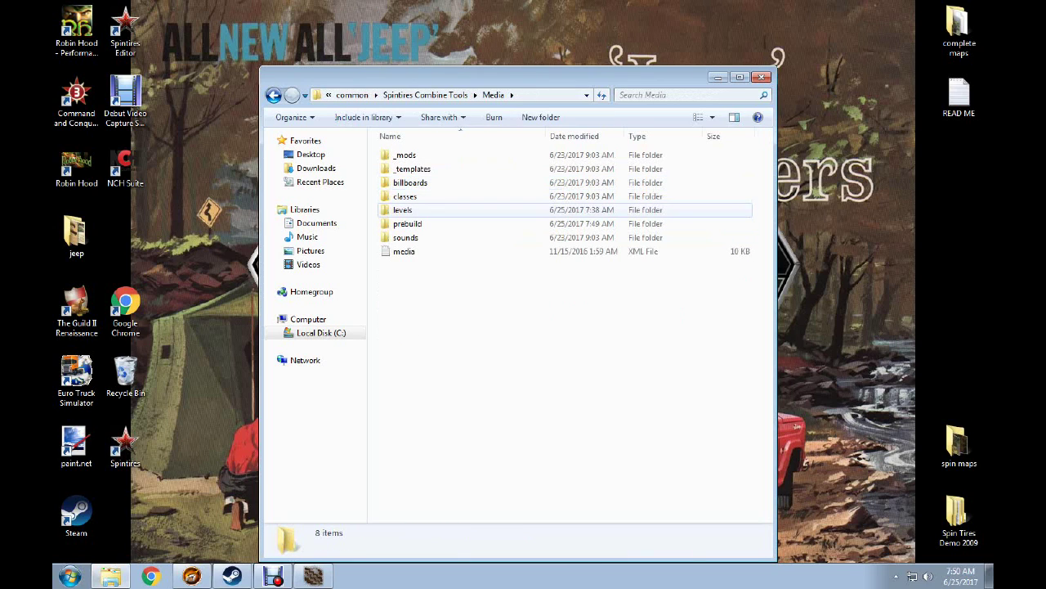
{"action": "double_click", "coordinate": [407, 223]}
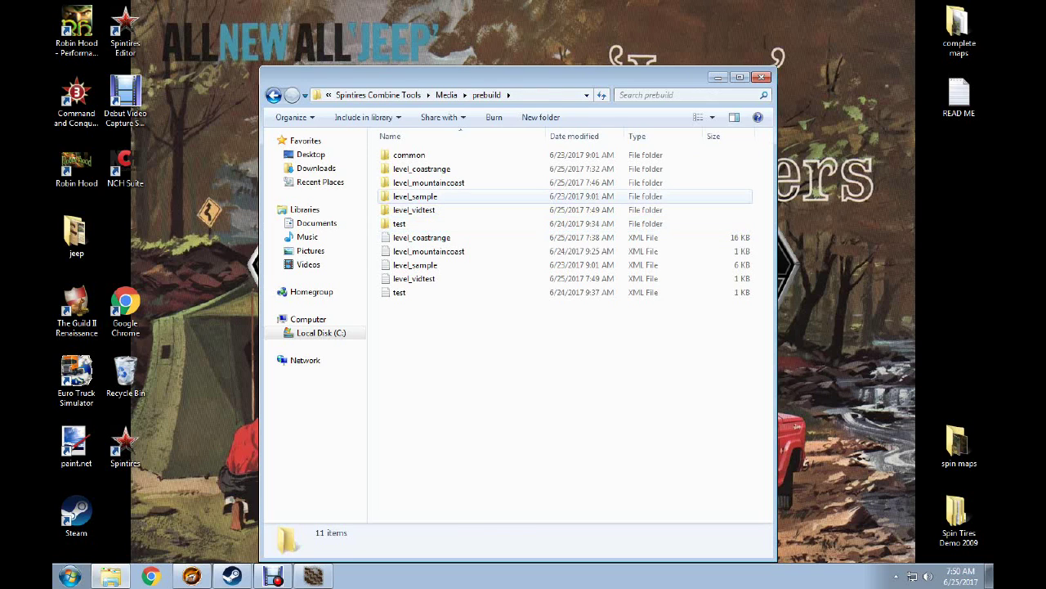
Copy all files in the level_sample folder to the clipboard.
{"action": "double_click", "coordinate": [415, 196]}
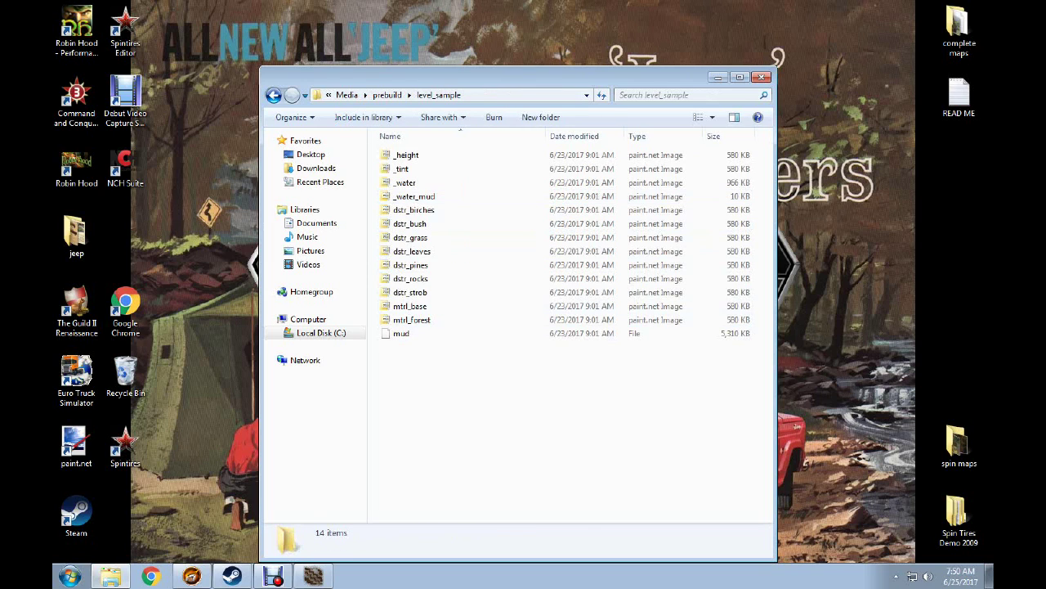
{"action": "left_click_drag", "start_coordinate": [508, 379], "coordinate": [373, 147]}
{"action": "right_click", "coordinate": [421, 199]}
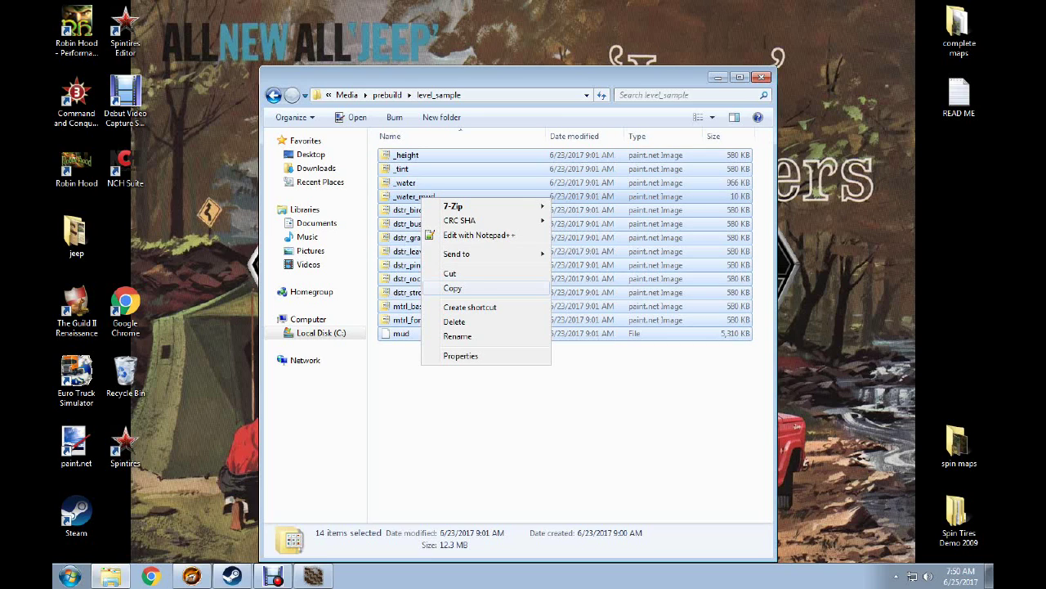
{"action": "left_click", "coordinate": [452, 288]}
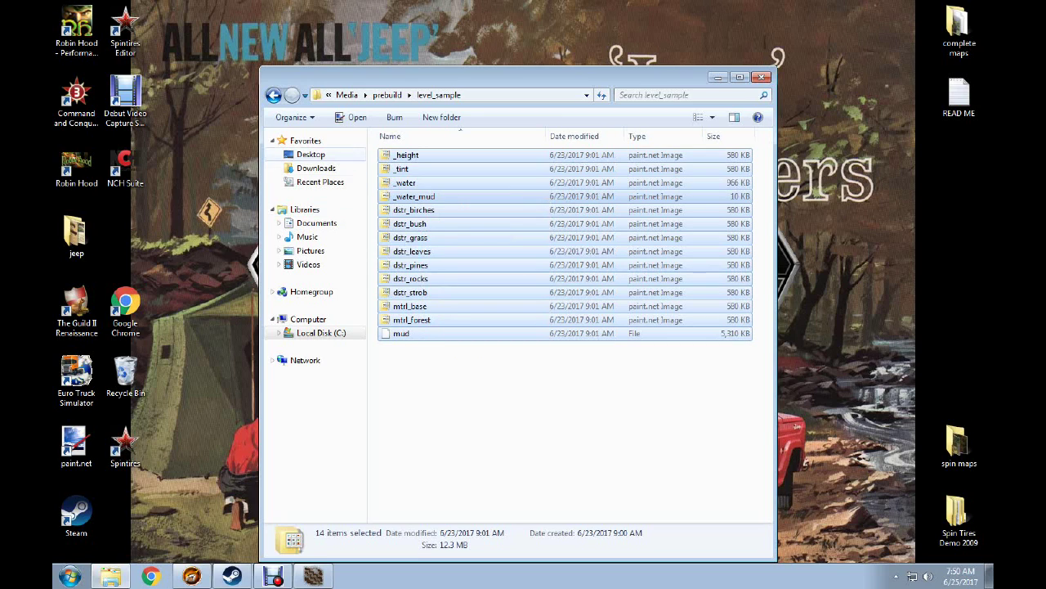
Paste the copied sample files into the level_vidtest folder, keeping the existing version of every file with a conflicting name.
{"action": "key", "text": "BackSpace"}
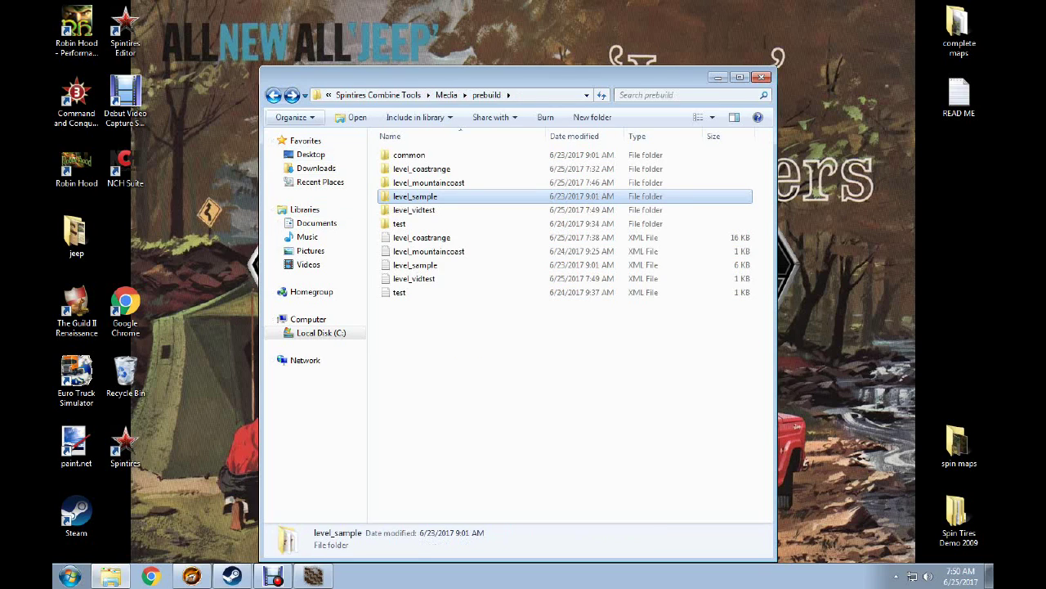
{"action": "left_click", "coordinate": [414, 210]}
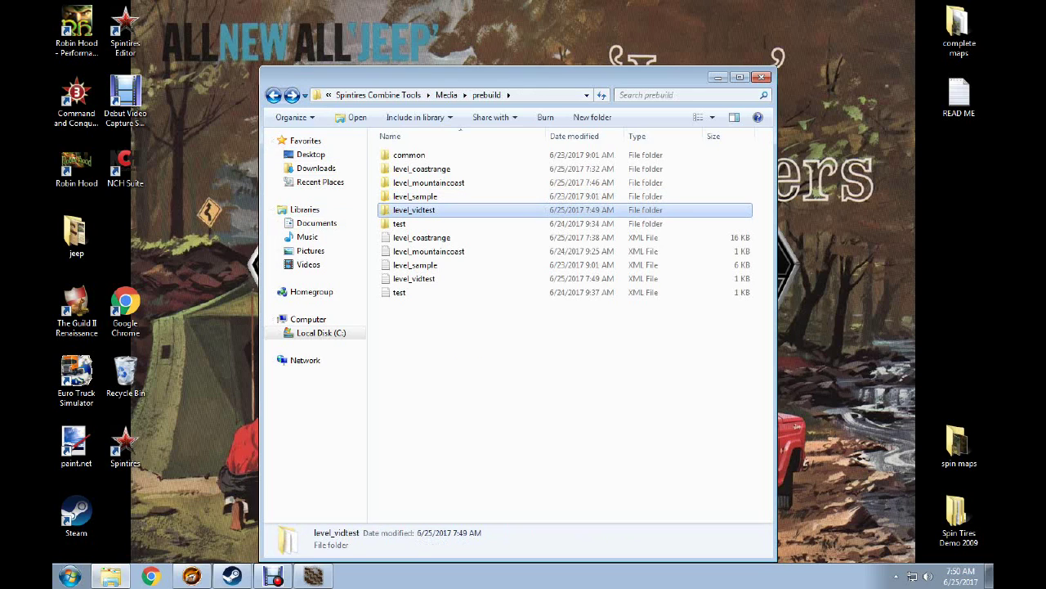
{"action": "left_click", "coordinate": [415, 210]}
{"action": "double_click", "coordinate": [415, 210]}
{"action": "right_click", "coordinate": [417, 238]}
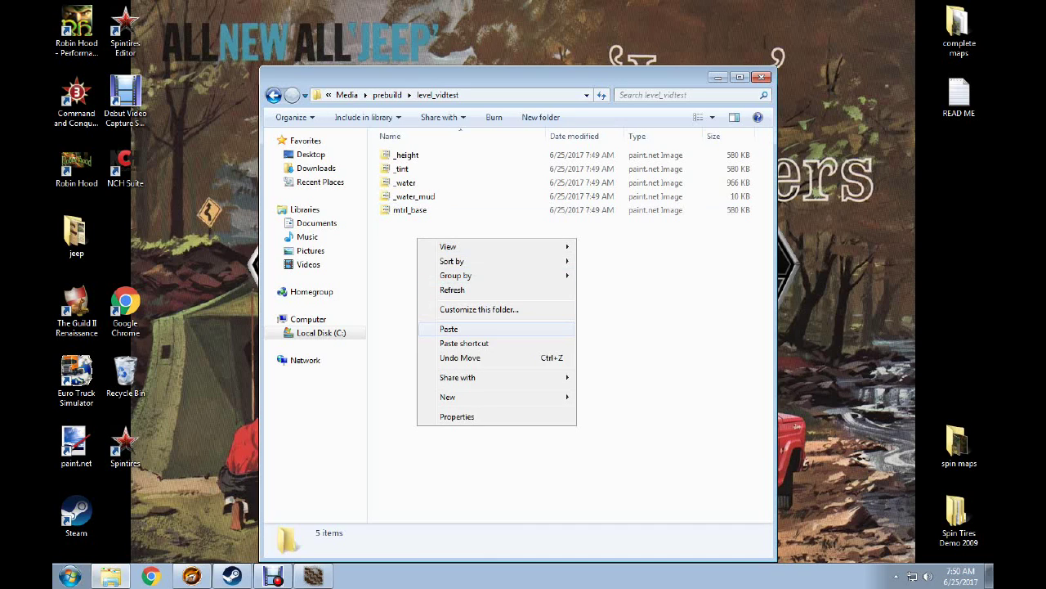
{"action": "left_click", "coordinate": [449, 328]}
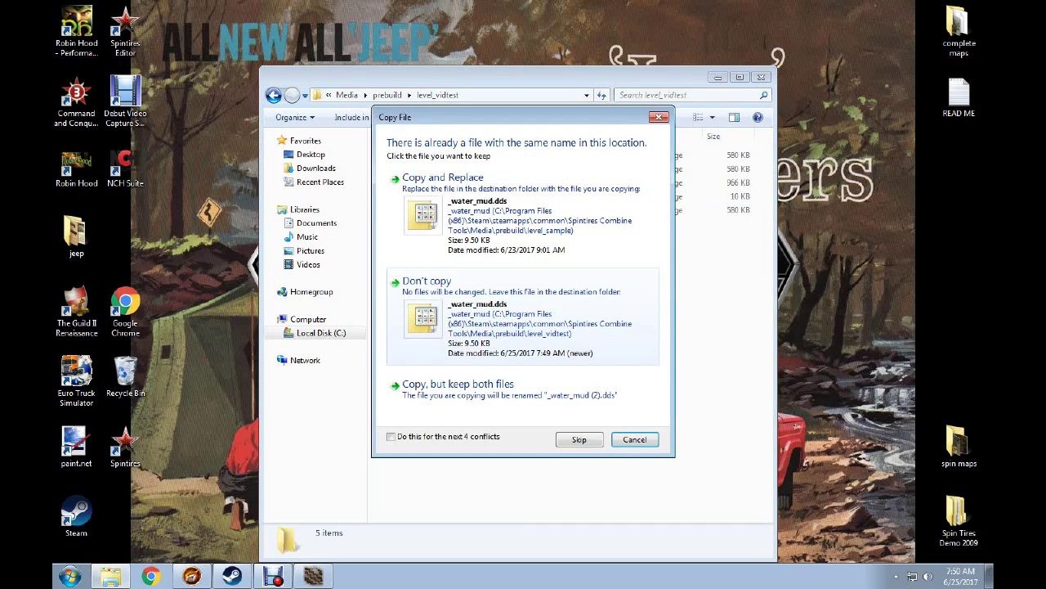
{"action": "left_click", "coordinate": [457, 325]}
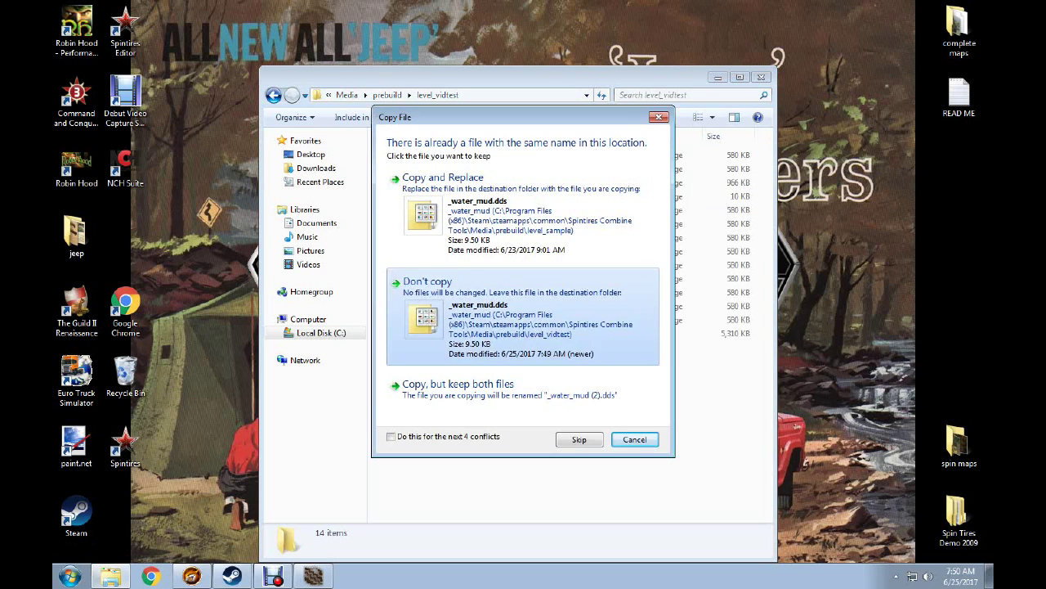
{"action": "left_click", "coordinate": [458, 326]}
{"action": "left_click", "coordinate": [458, 325]}
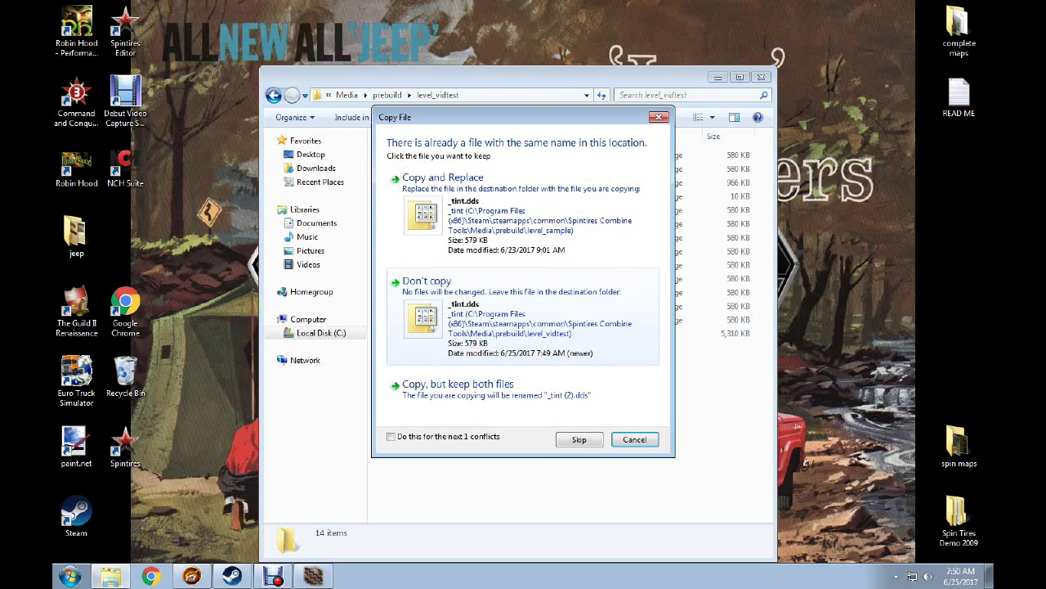
{"action": "left_click", "coordinate": [458, 325]}
{"action": "left_click", "coordinate": [491, 319]}
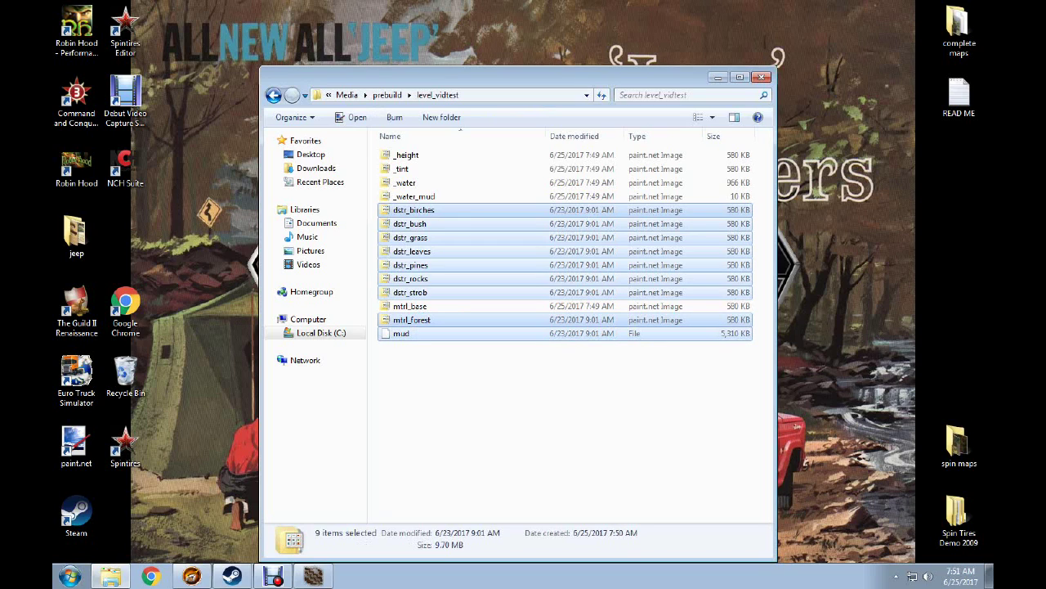
Rename the mtrl_forest file in the level_vidtest folder as mtrl_sandy.
{"action": "left_click", "coordinate": [412, 319]}
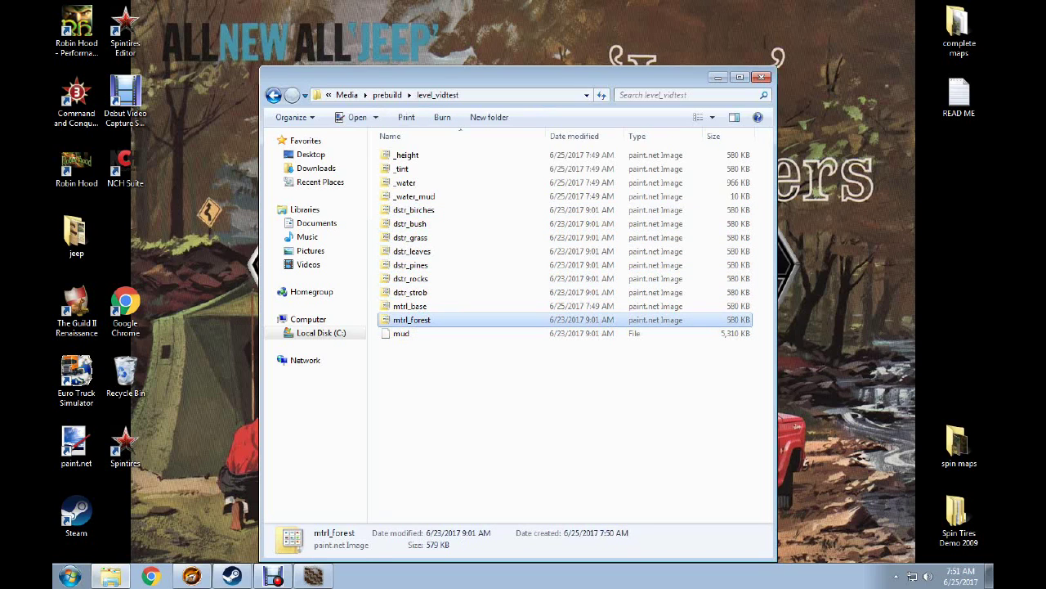
{"action": "key", "text": "F2"}
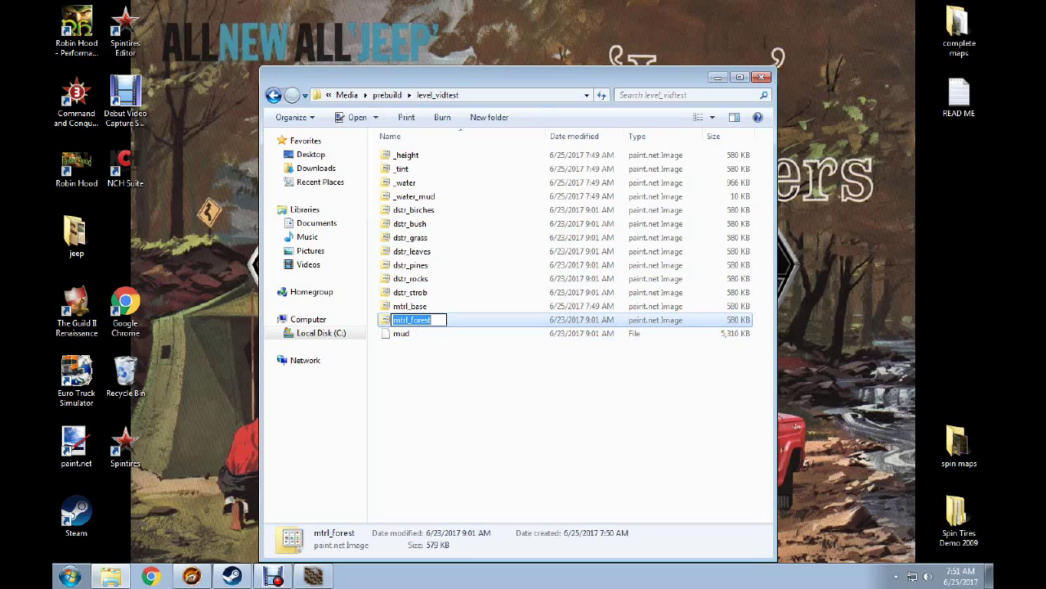
{"action": "key", "text": "End"}
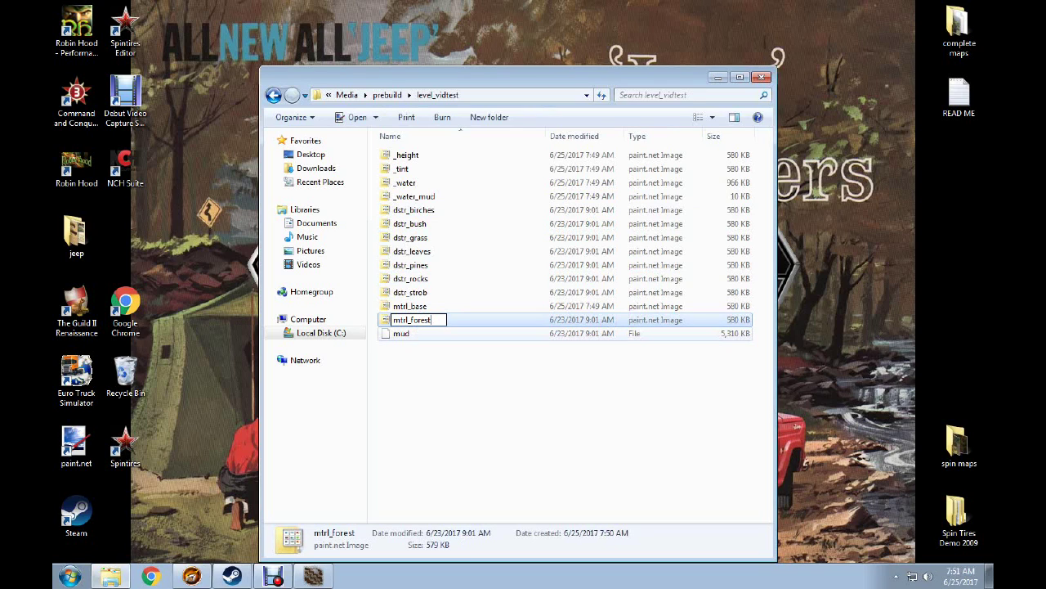
{"action": "key", "text": "BackSpace"}
{"action": "key", "text": "BackSpace"}
{"action": "key", "text": "BackSpace"}
{"action": "key", "text": "BackSpace"}
{"action": "key", "text": "BackSpace"}
{"action": "key", "text": "BackSpace"}
{"action": "type", "text": "sandy"}
{"action": "key", "text": "Return"}
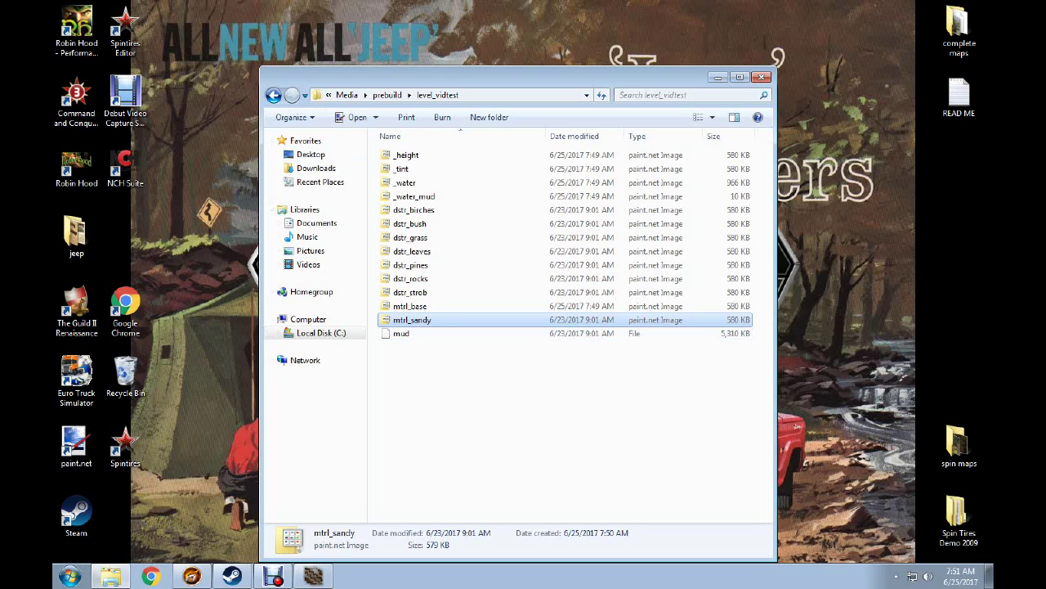
Copy the mtrl_forest file from the level_sample folder to the clipboard.
{"action": "left_click", "coordinate": [274, 95]}
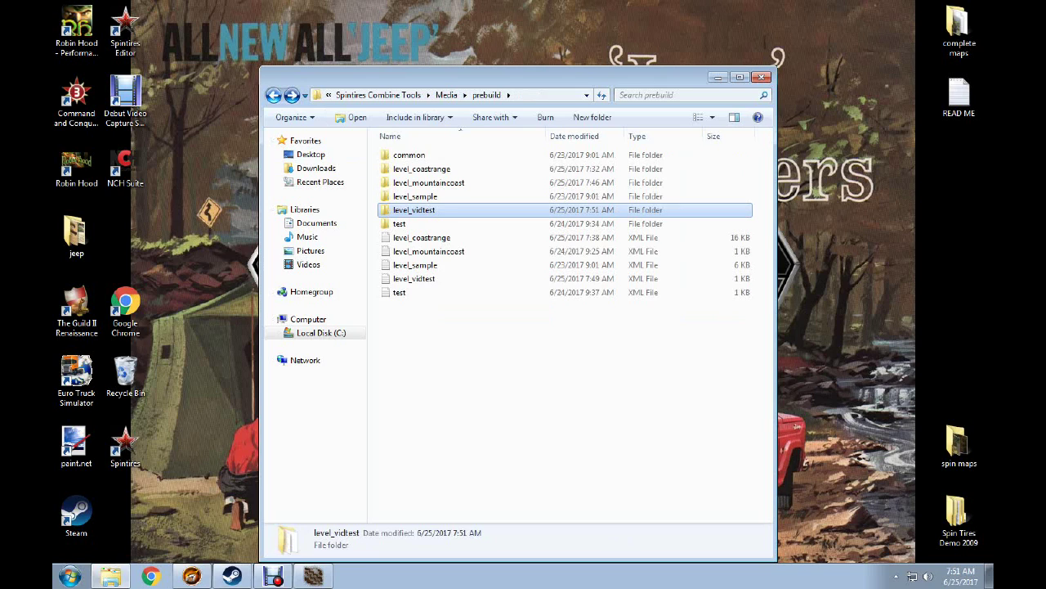
{"action": "left_click", "coordinate": [415, 196]}
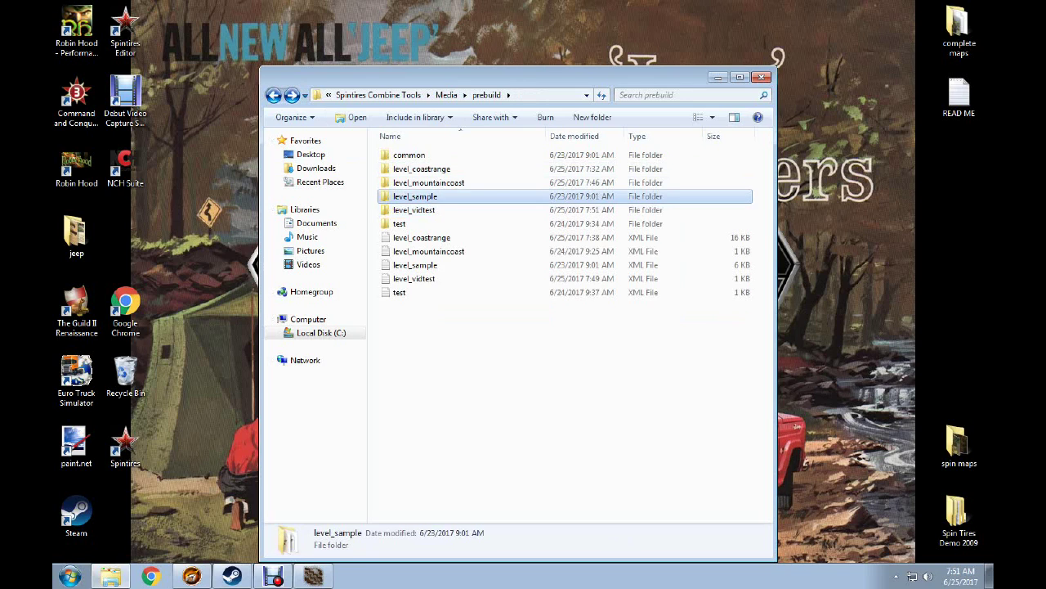
{"action": "double_click", "coordinate": [415, 196]}
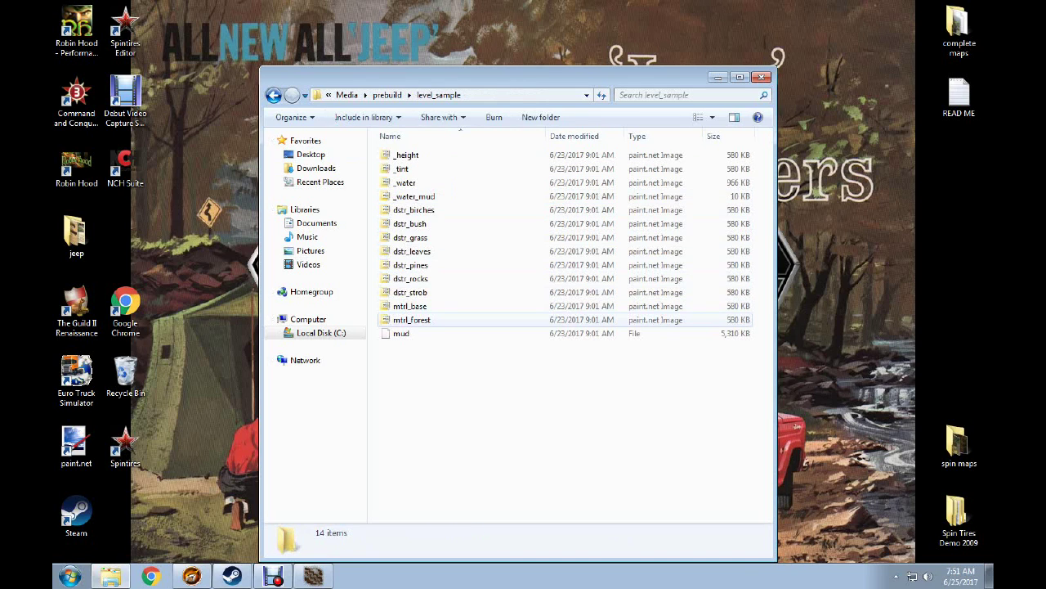
{"action": "right_click", "coordinate": [419, 320]}
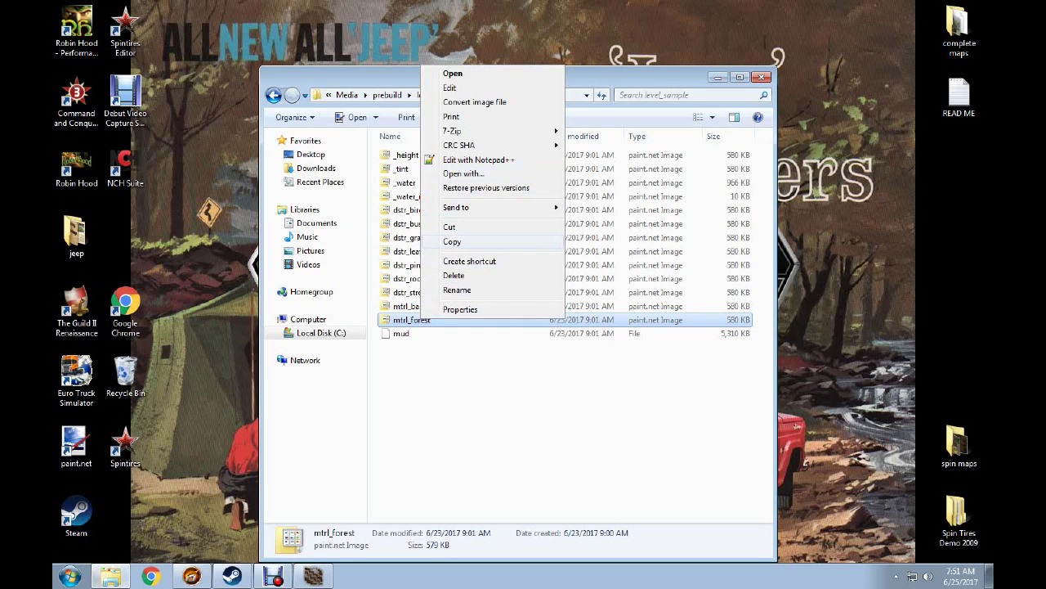
{"action": "left_click", "coordinate": [453, 242]}
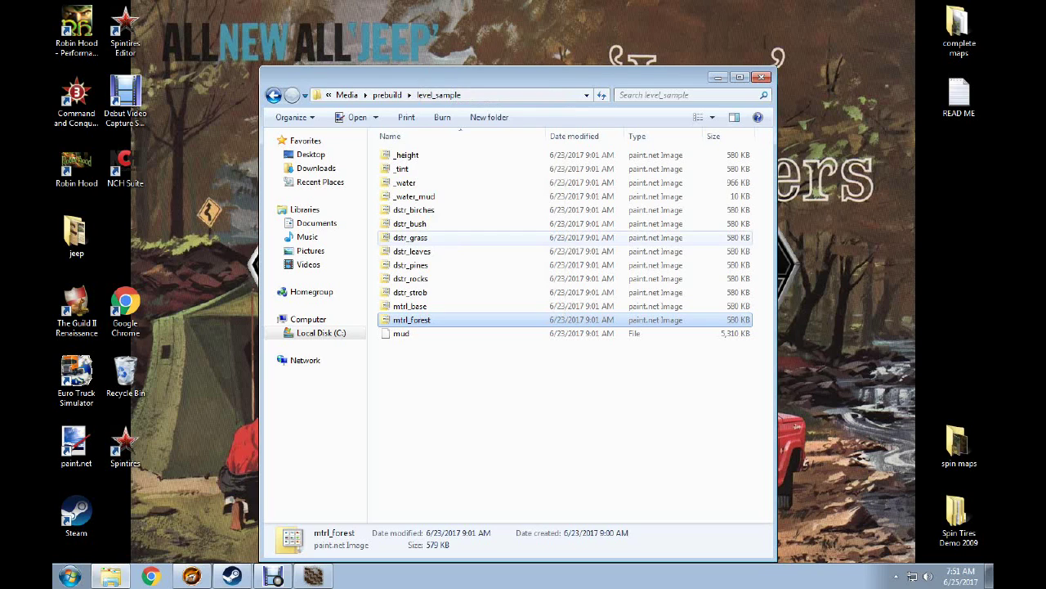
Paste the copied mtrl_forest file into the level_vidtest folder.
{"action": "key", "text": "BackSpace"}
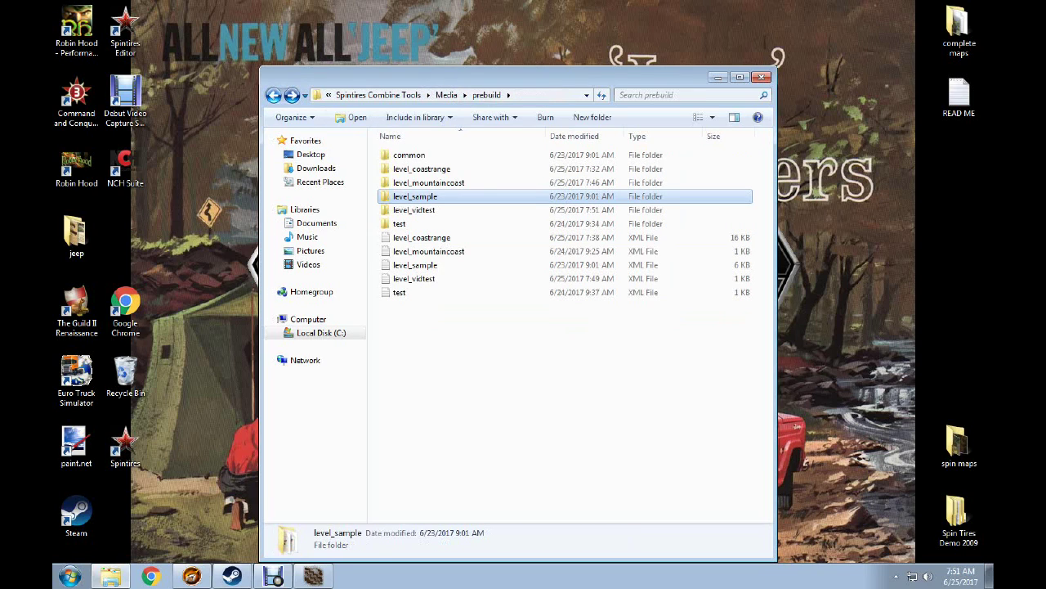
{"action": "key", "text": "Down"}
{"action": "key", "text": "Return"}
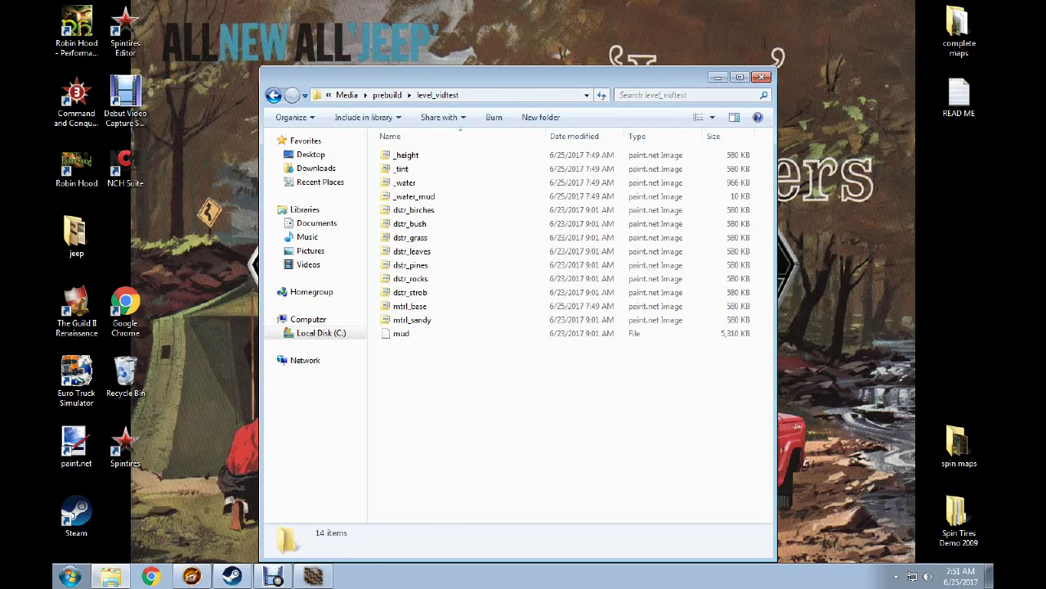
{"action": "right_click", "coordinate": [419, 354]}
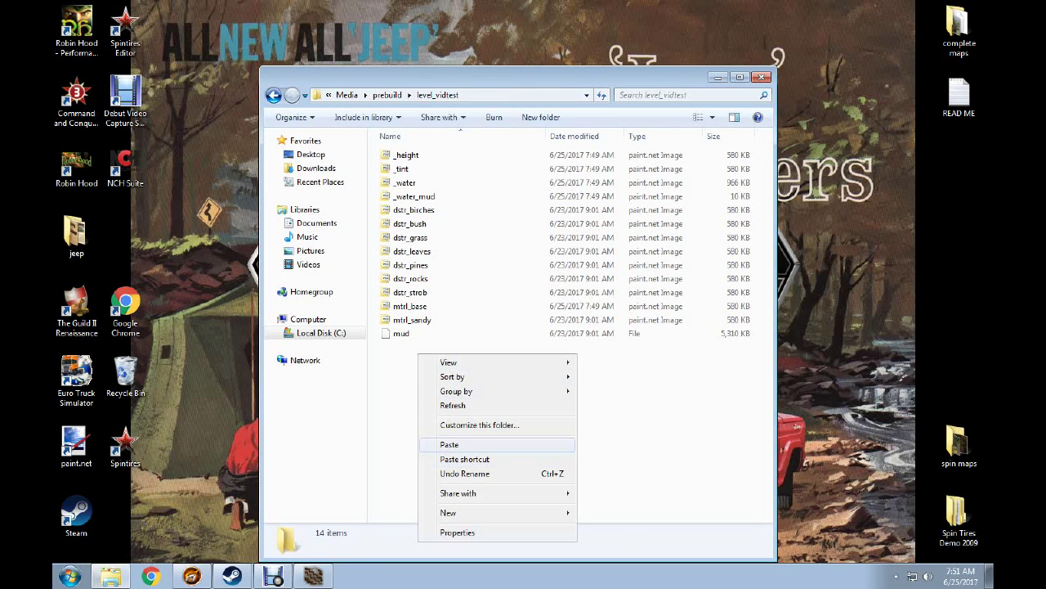
{"action": "left_click", "coordinate": [458, 444]}
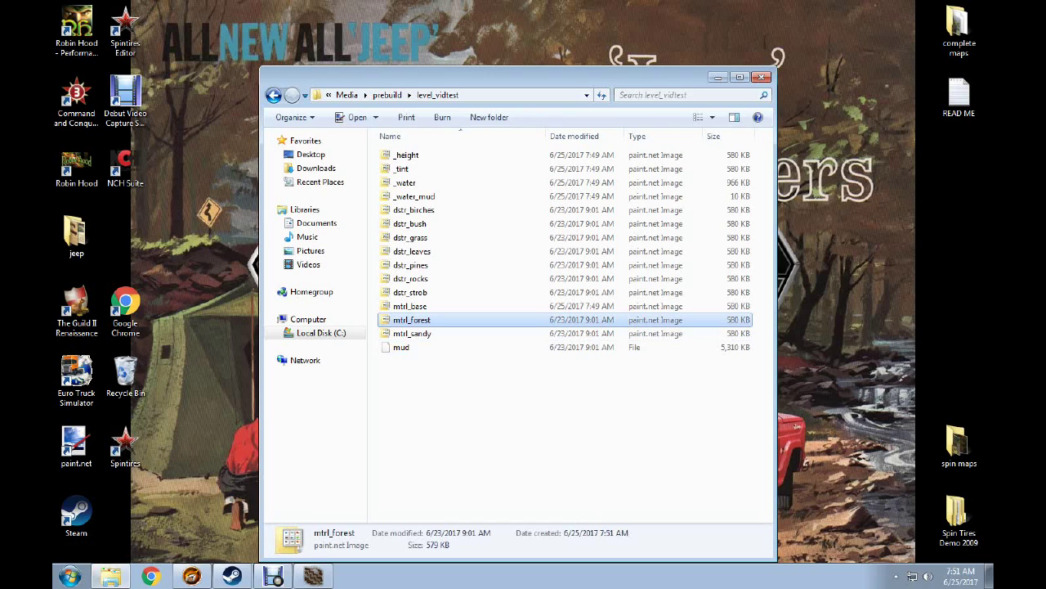
Rename the pasted mtrl_forest file in the level_vidtest folder as mtrl_muddy.
{"action": "key", "text": "F2"}
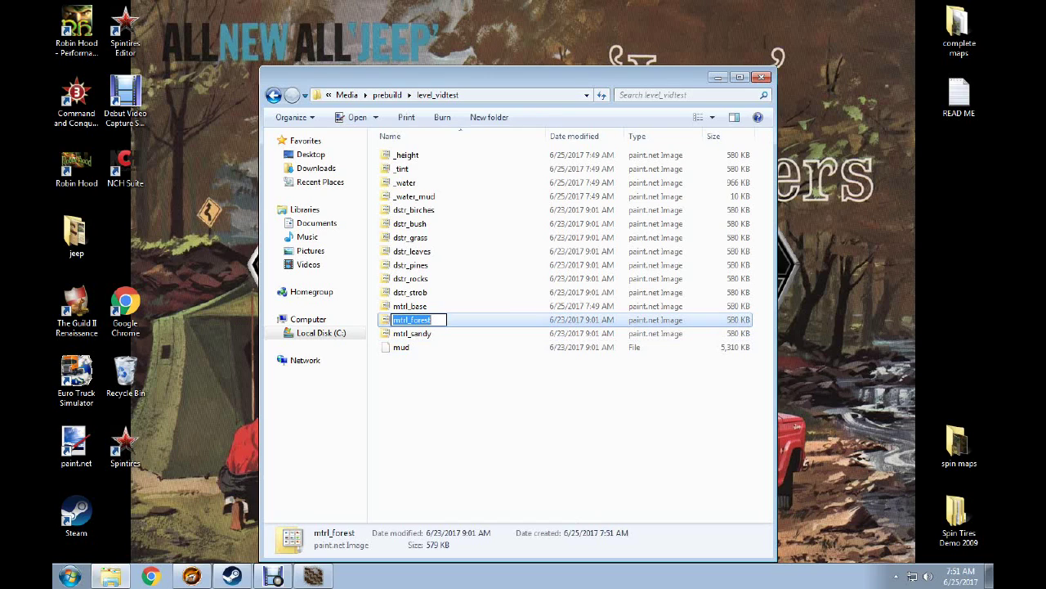
{"action": "key", "text": "End"}
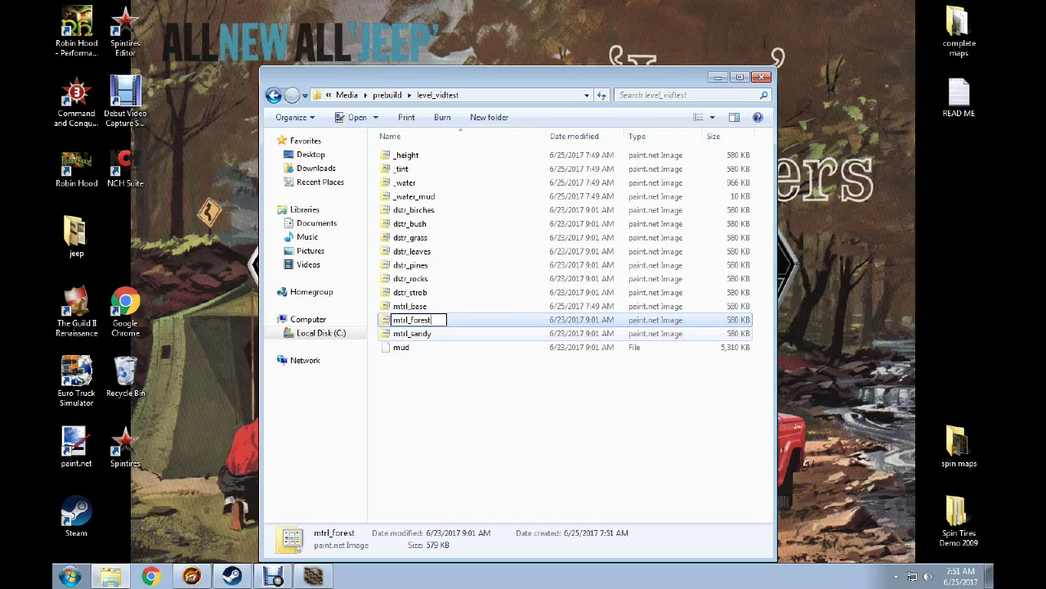
{"action": "key", "text": "BackSpace"}
{"action": "key", "text": "BackSpace"}
{"action": "key", "text": "BackSpace"}
{"action": "key", "text": "BackSpace"}
{"action": "key", "text": "BackSpace"}
{"action": "key", "text": "BackSpace"}
{"action": "type", "text": "muddy"}
{"action": "key", "text": "Return"}
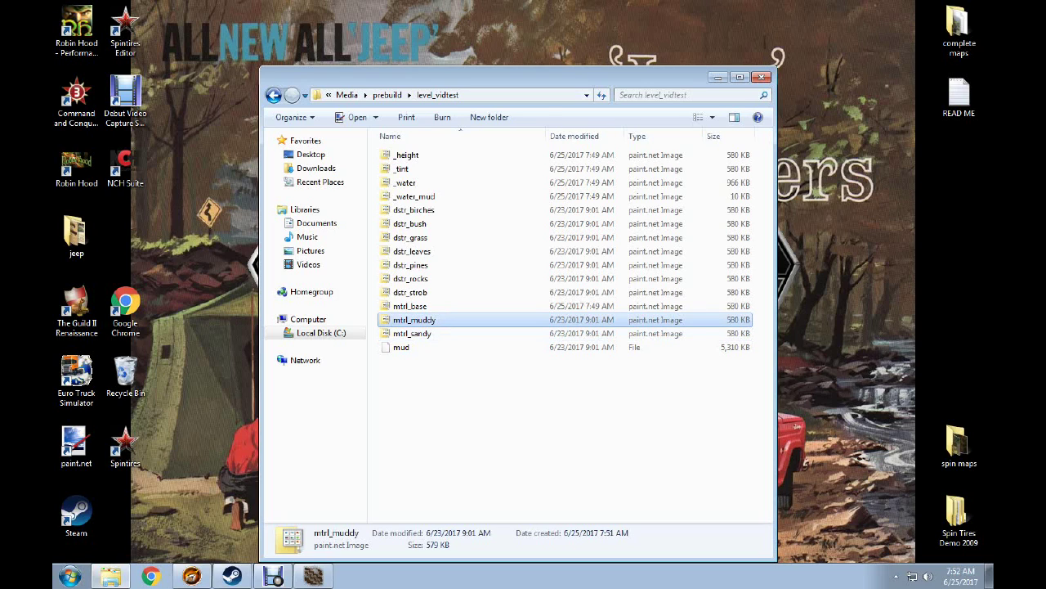
Paste another copy of mtrl_forest into the level_vidtest folder alongside mtrl_muddy and mtrl_sandy.
{"action": "right_click", "coordinate": [422, 196]}
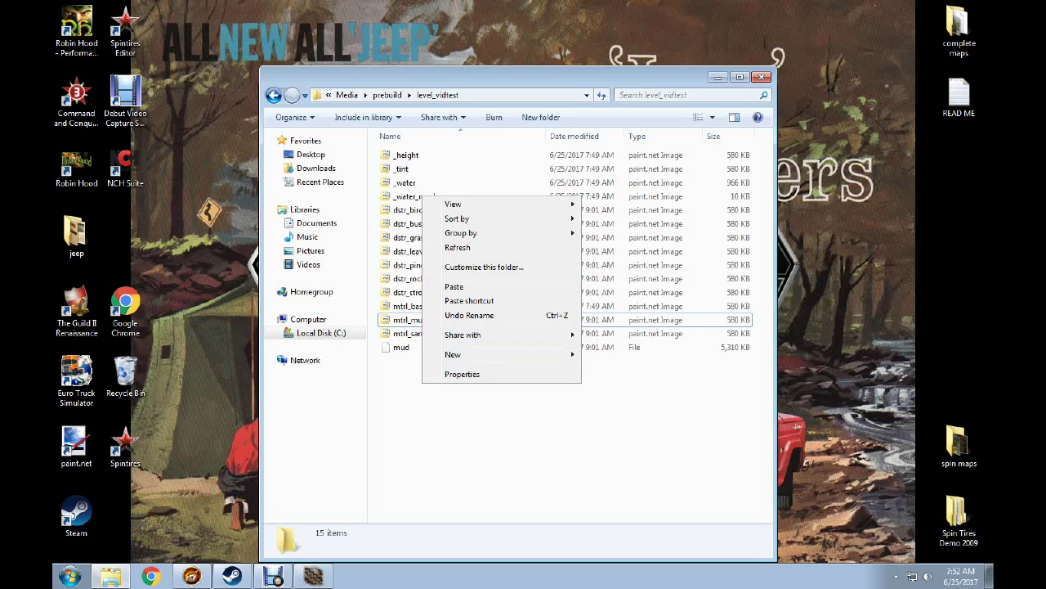
{"action": "left_click", "coordinate": [454, 286]}
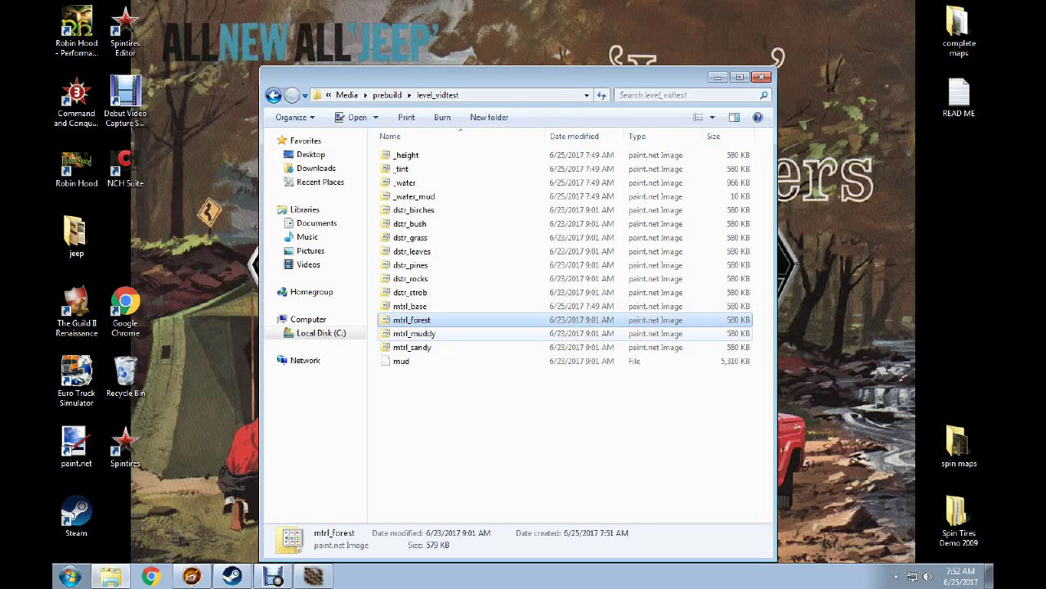
{"action": "left_click", "coordinate": [415, 334]}
{"action": "left_click", "coordinate": [413, 348]}
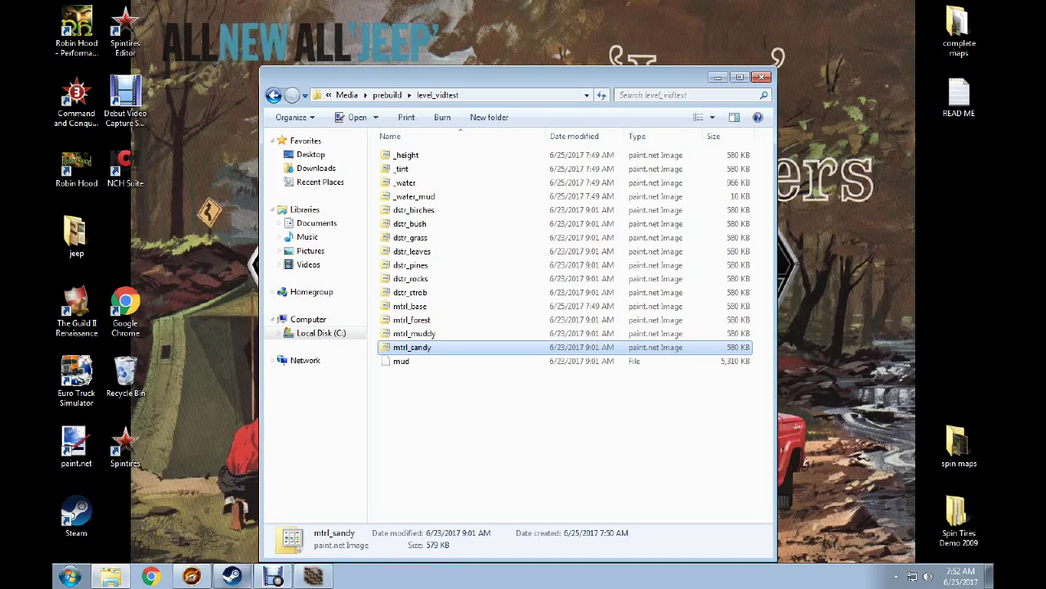
Switch to the Spintires Editor and select terrain block (9, 9) of level_vidtest.
{"action": "left_click", "coordinate": [313, 576]}
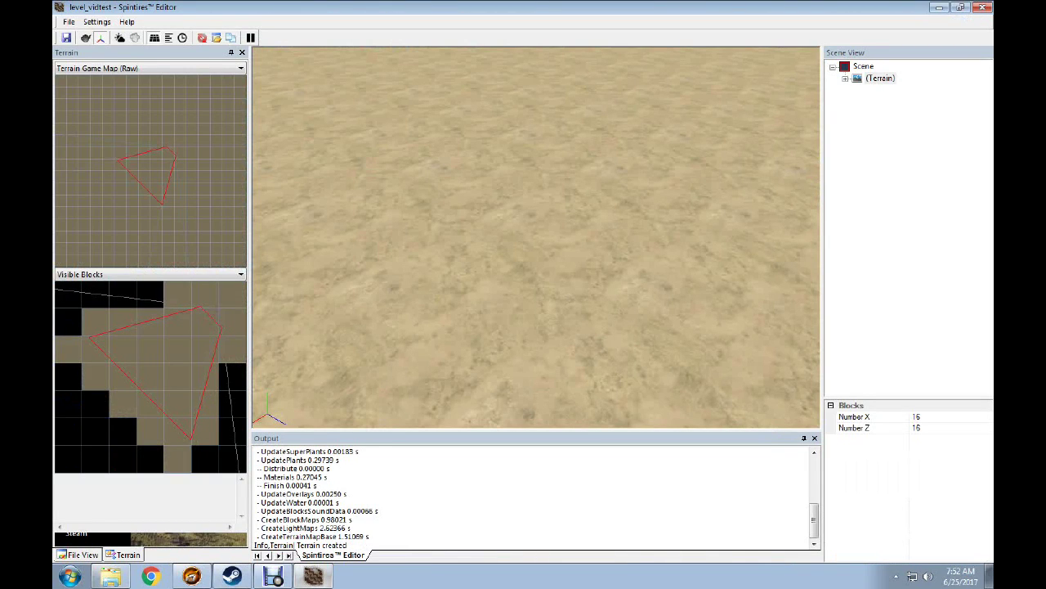
{"action": "left_click", "coordinate": [407, 328]}
{"action": "scroll", "coordinate": [408, 329], "scroll_direction": "down", "scroll_amount": 5}
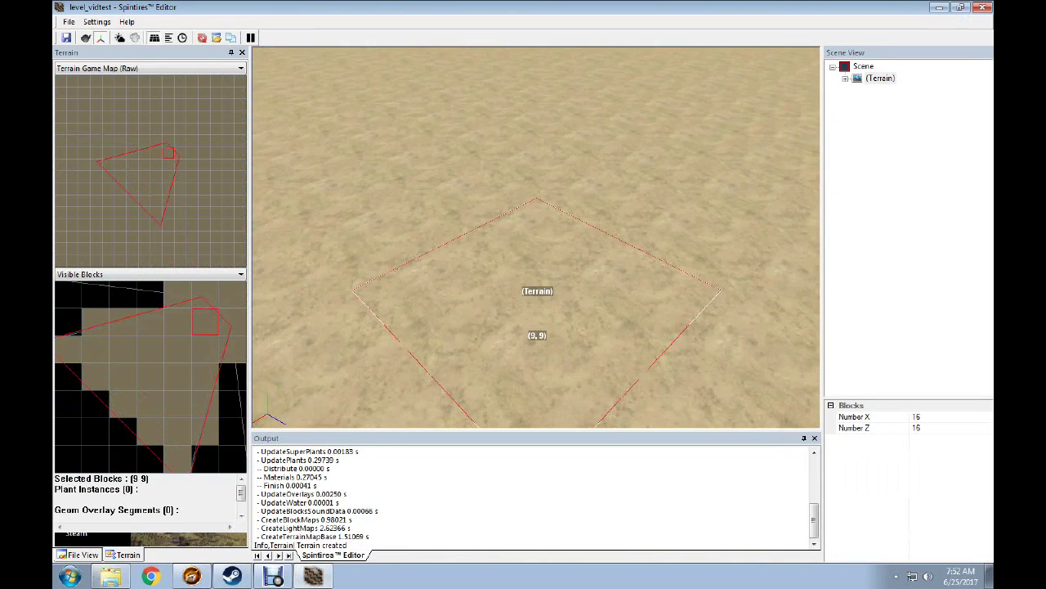
{"action": "left_click_drag", "start_coordinate": [408, 329], "coordinate": [408, 376]}
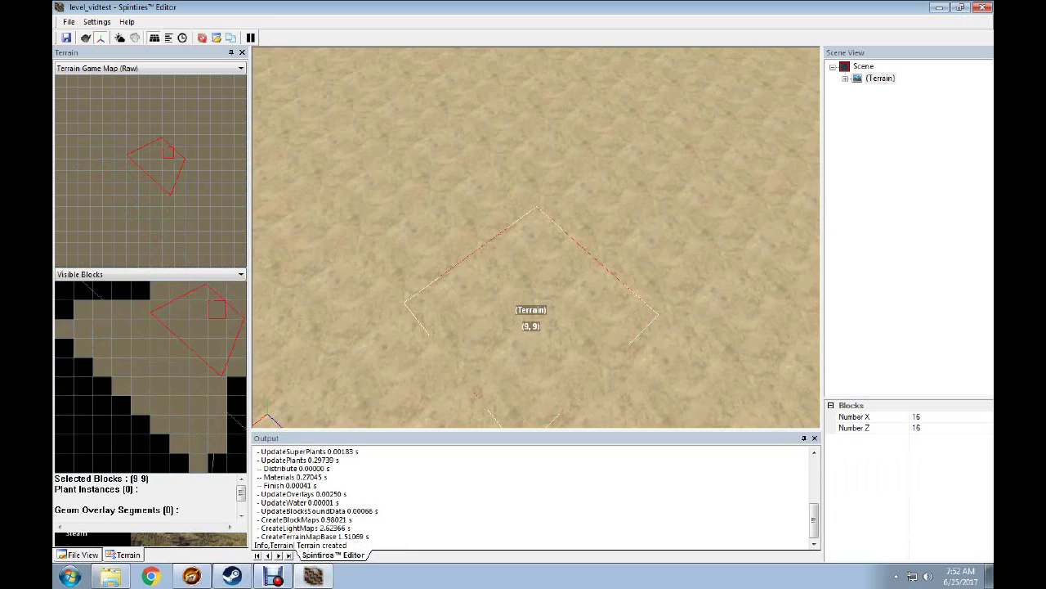
{"action": "scroll", "coordinate": [536, 237], "scroll_direction": "down", "scroll_amount": 3}
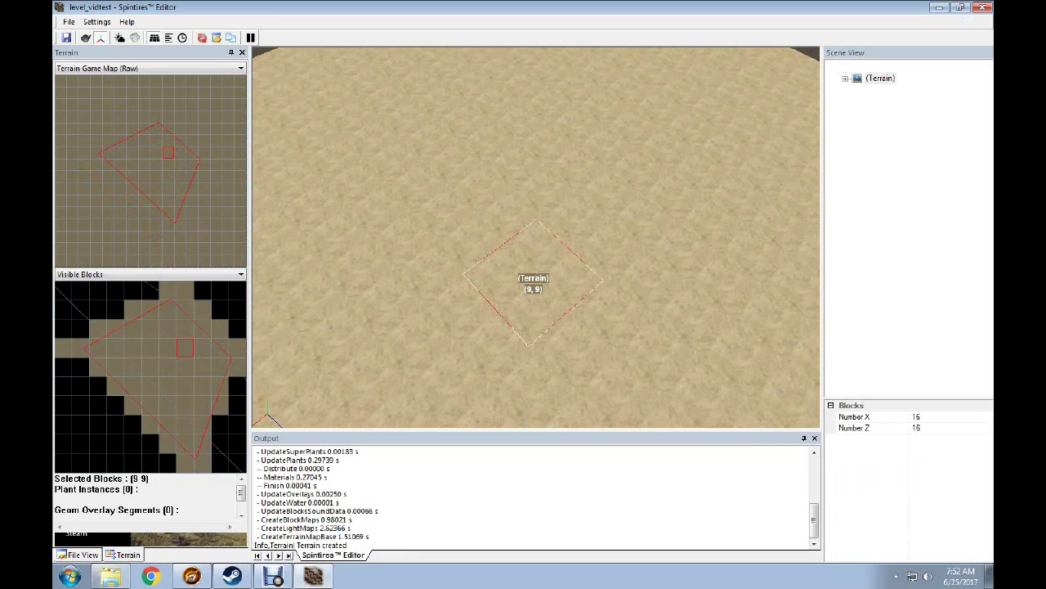
Add a new material to the Materials group of the terrain.
{"action": "left_click", "coordinate": [845, 79]}
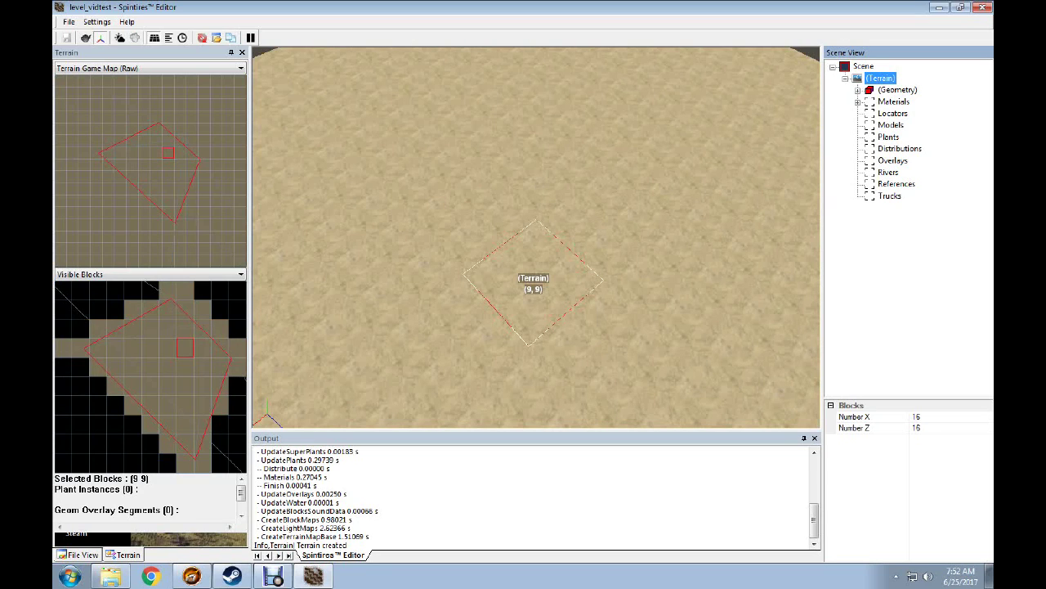
{"action": "double_click", "coordinate": [893, 101]}
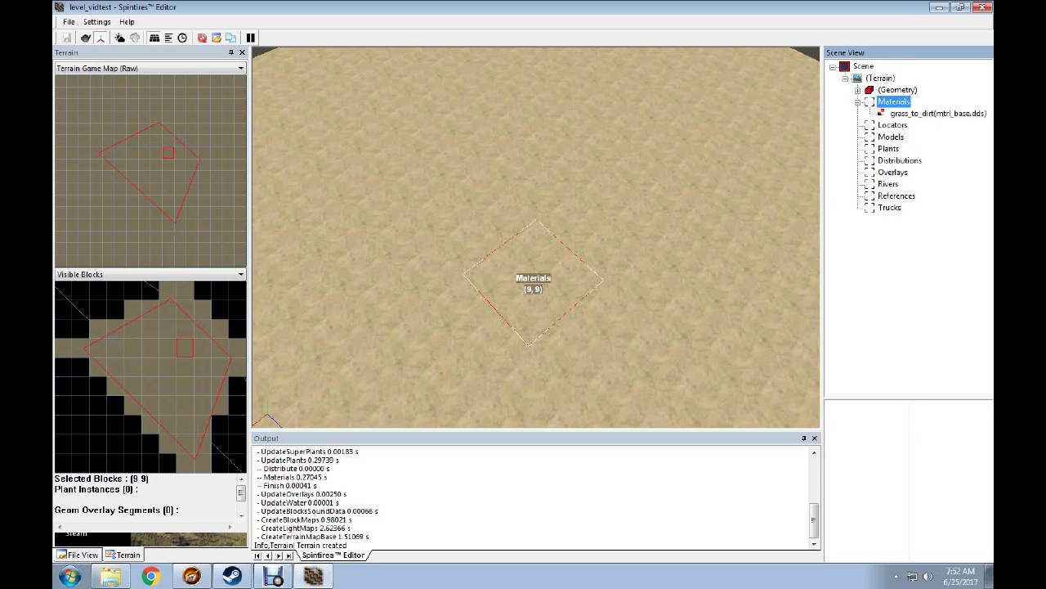
{"action": "left_click", "coordinate": [932, 113]}
{"action": "right_click", "coordinate": [932, 113]}
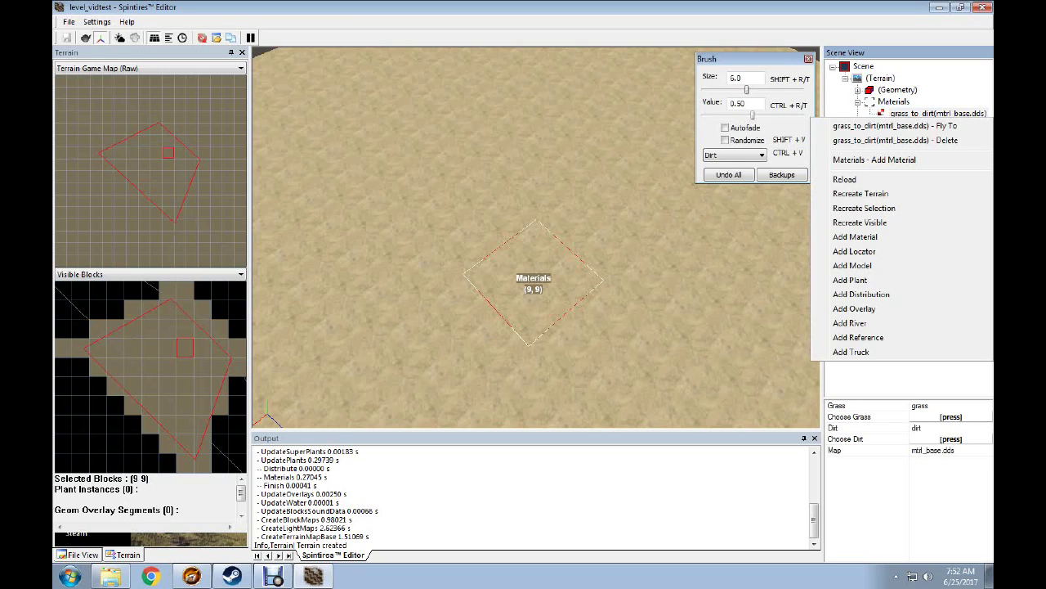
{"action": "left_click", "coordinate": [894, 102]}
{"action": "right_click", "coordinate": [894, 101]}
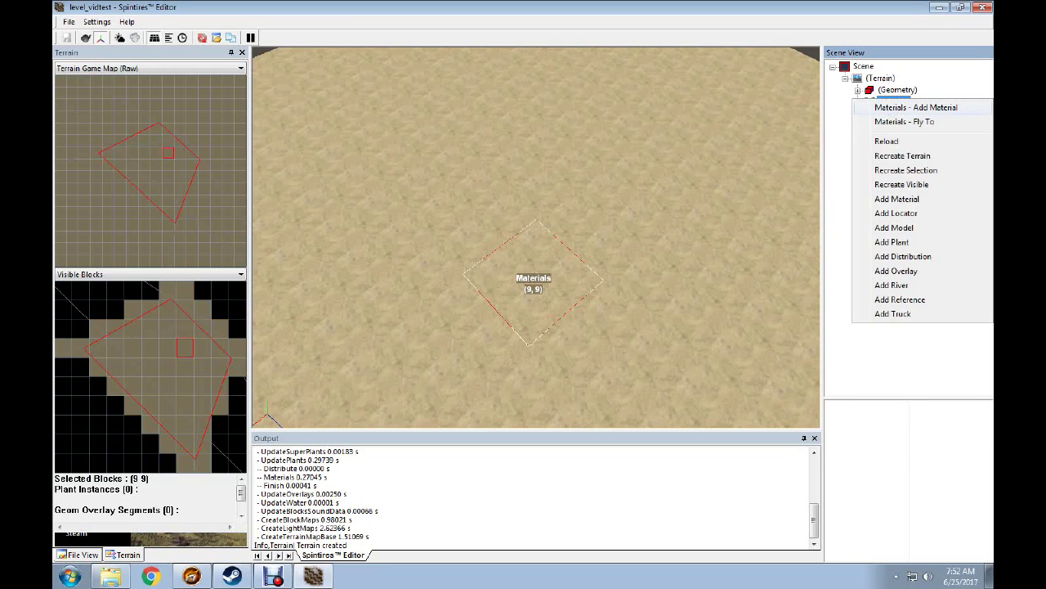
{"action": "left_click", "coordinate": [916, 107]}
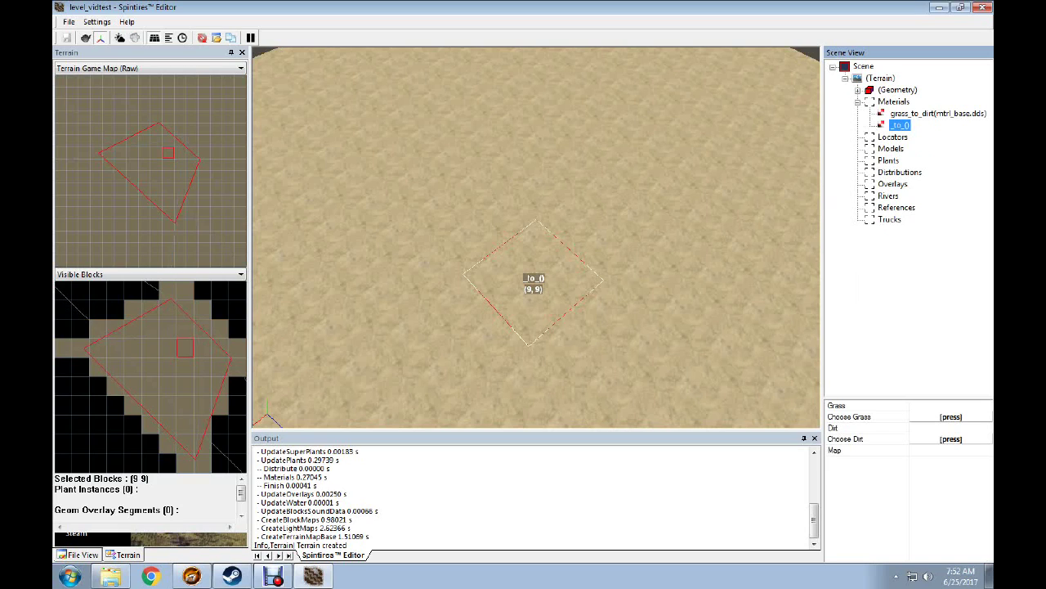
Assign the grass asset as the new material's grass layer and the beach asset as its dirt layer.
{"action": "left_click", "coordinate": [951, 417]}
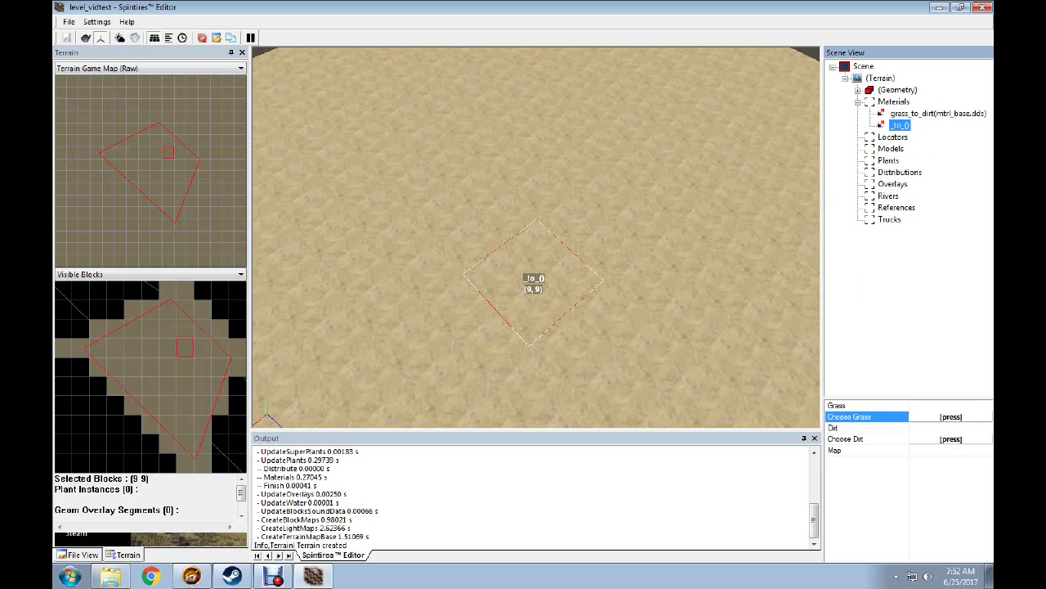
{"action": "left_click", "coordinate": [951, 417]}
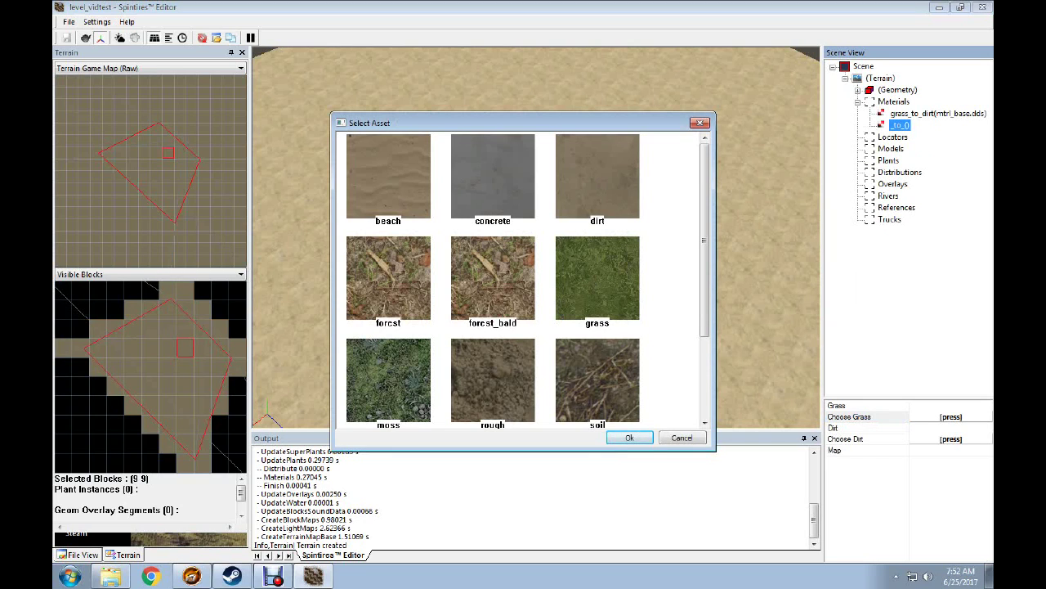
{"action": "left_click", "coordinate": [598, 278]}
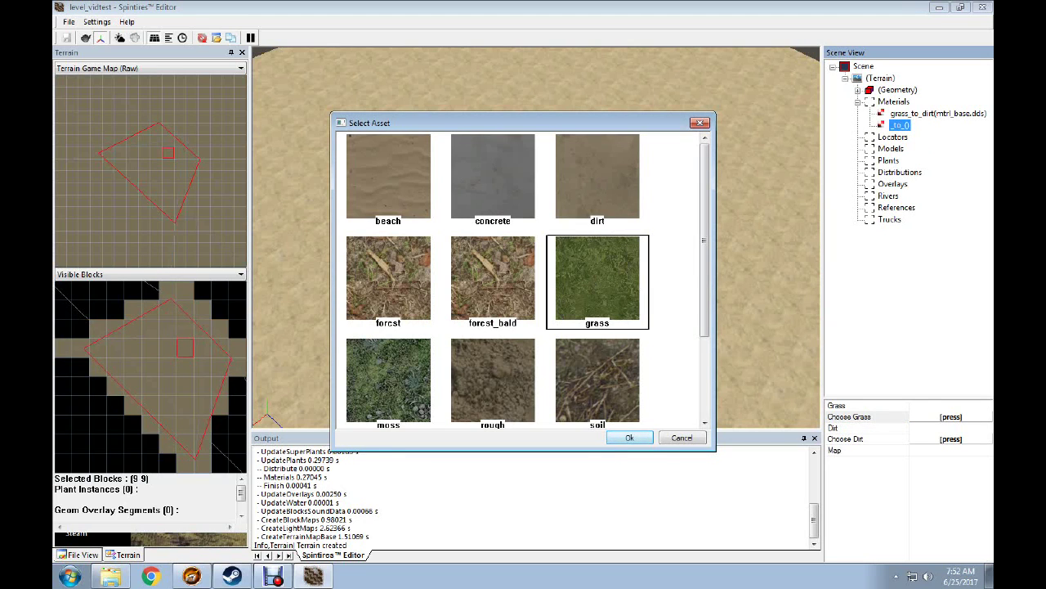
{"action": "left_click", "coordinate": [630, 437]}
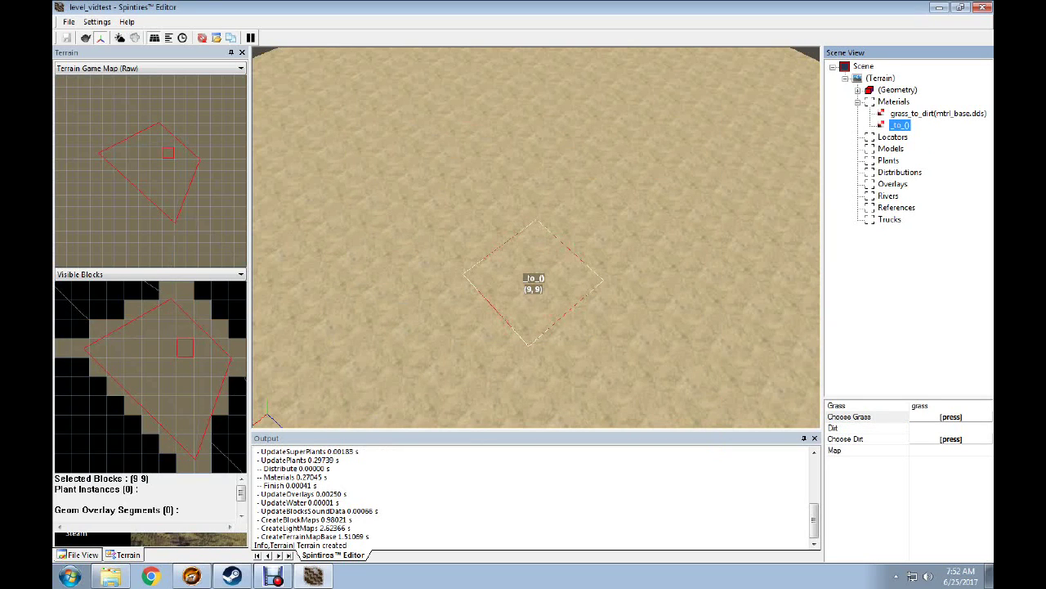
{"action": "left_click", "coordinate": [950, 439]}
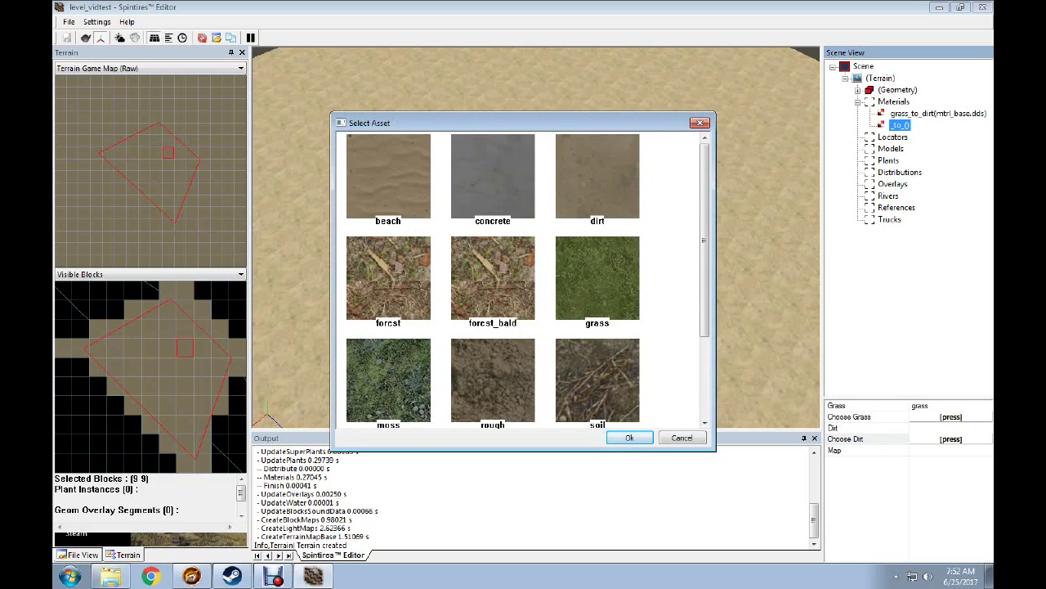
{"action": "left_click", "coordinate": [389, 177]}
{"action": "left_click", "coordinate": [629, 437]}
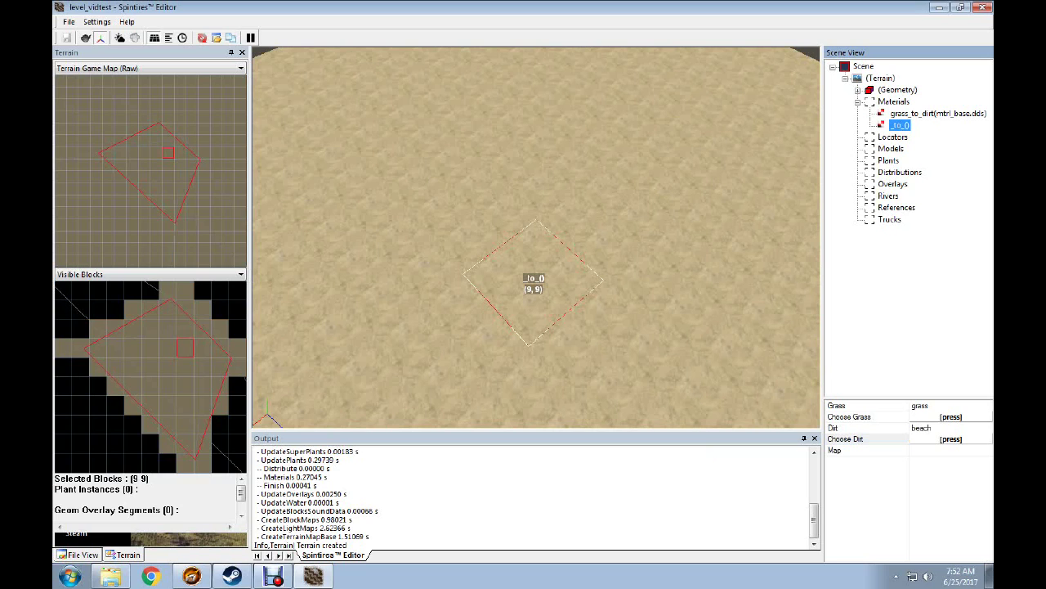
Assign the mtrl_sandy texture from the level_vidtest prebuild folder as the new material's map.
{"action": "left_click", "coordinate": [988, 451]}
{"action": "left_click", "coordinate": [988, 451]}
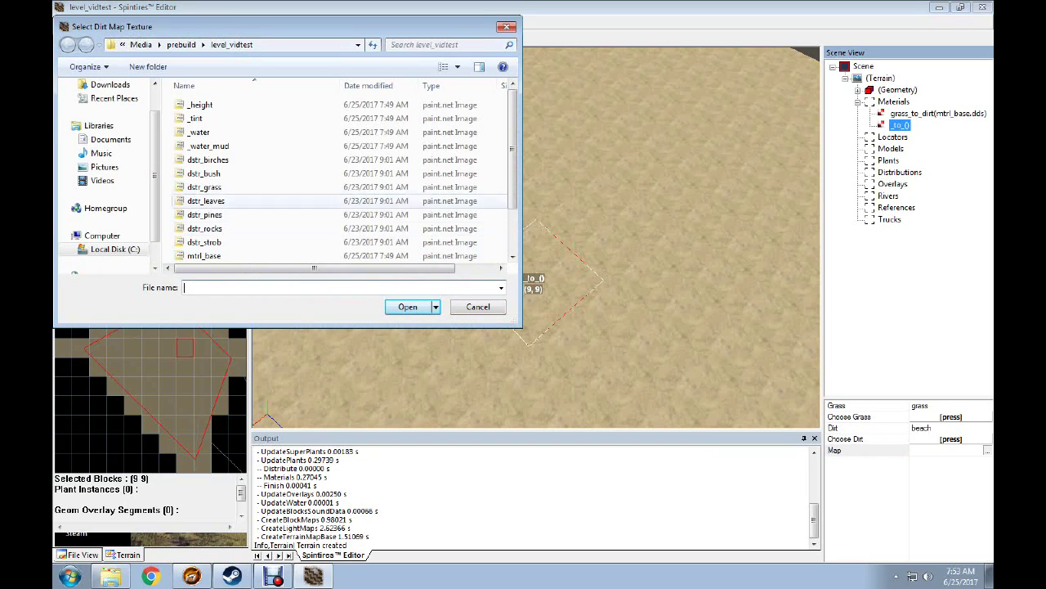
{"action": "scroll", "coordinate": [343, 188], "scroll_direction": "down", "scroll_amount": 1}
{"action": "scroll", "coordinate": [344, 188], "scroll_direction": "down", "scroll_amount": 2}
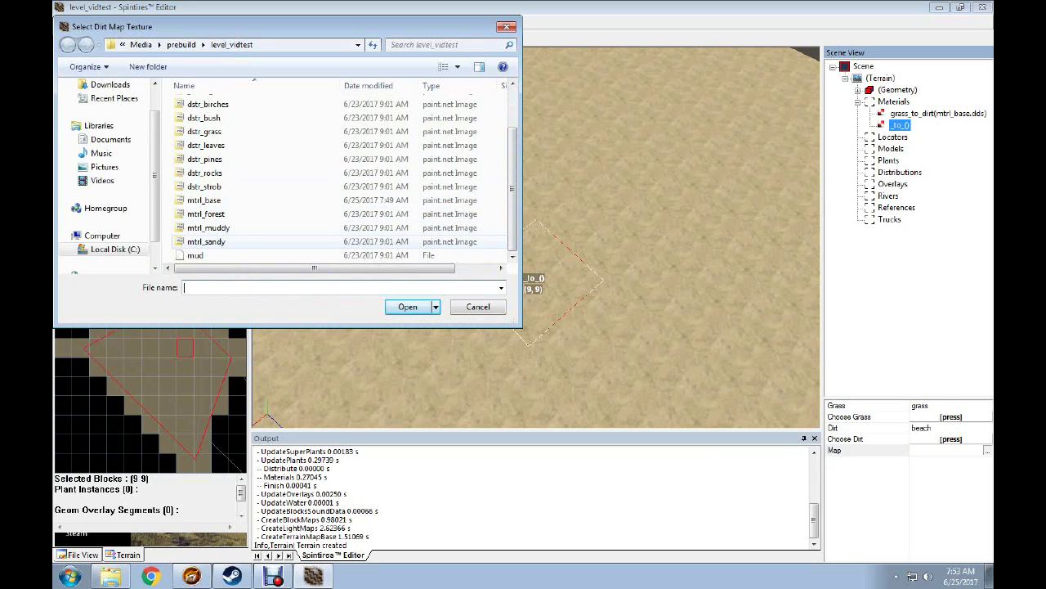
{"action": "left_click", "coordinate": [207, 242]}
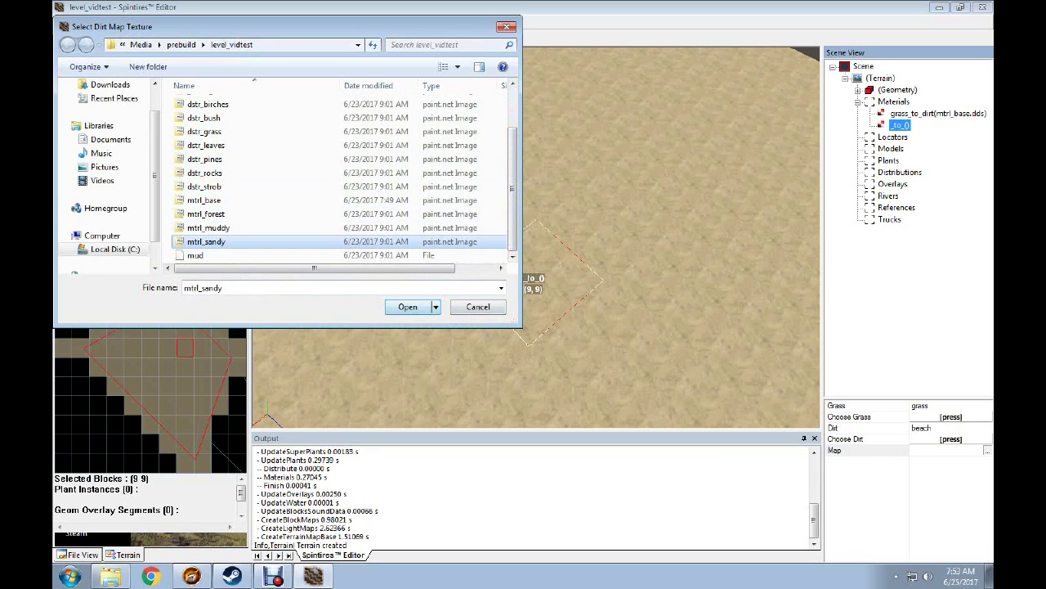
{"action": "left_click", "coordinate": [411, 307]}
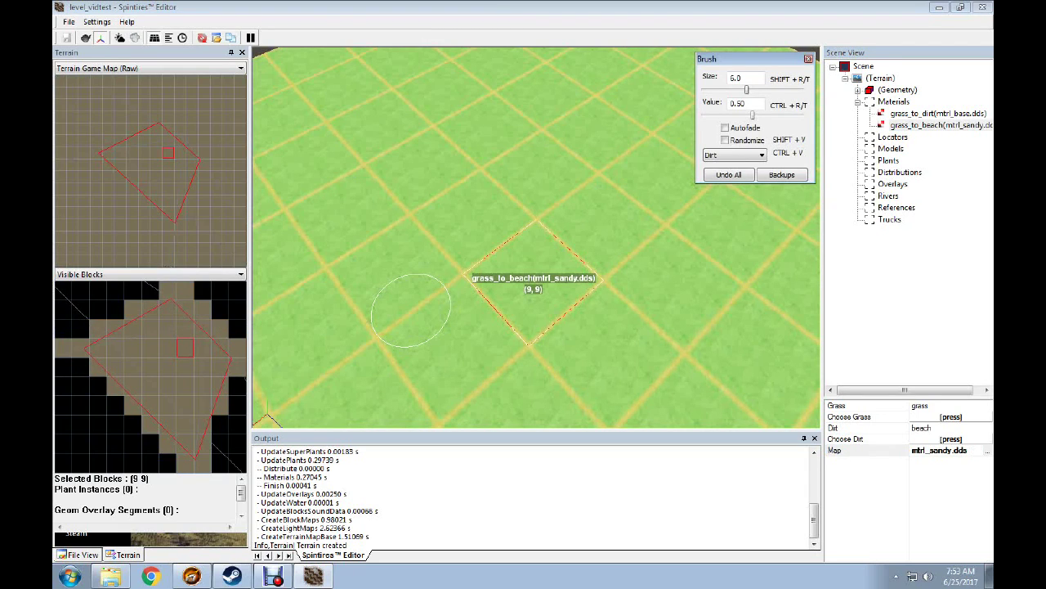
Paint the grass_to_beach material's opacity beside block (9, 9) with brush value 0.93, and select block (10, 9) with the terrain rebuilt.
{"action": "left_click_drag", "start_coordinate": [752, 115], "coordinate": [795, 114]}
{"action": "left_click", "coordinate": [734, 154]}
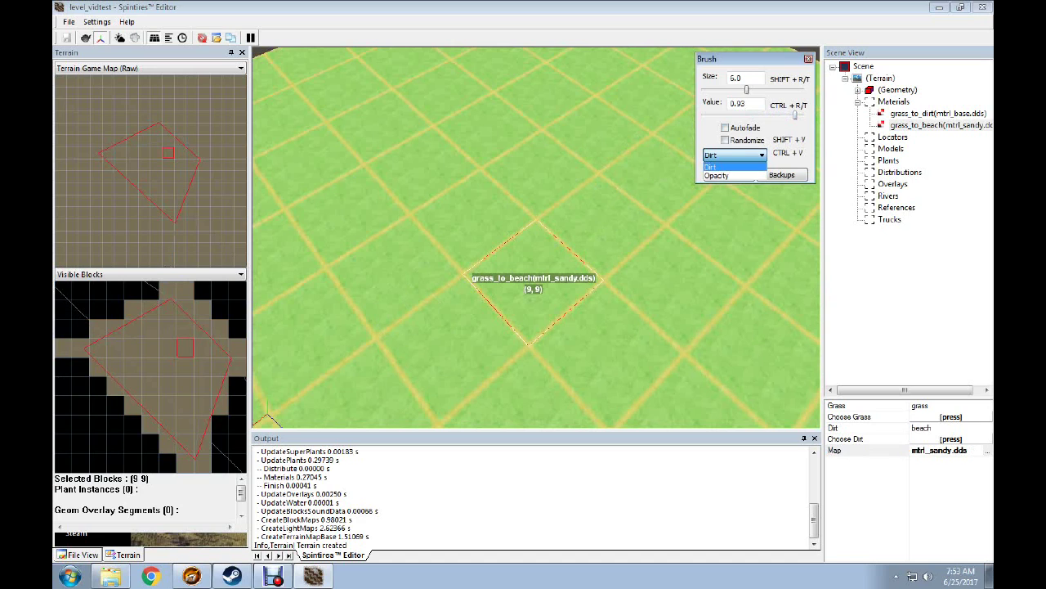
{"action": "left_click", "coordinate": [740, 186]}
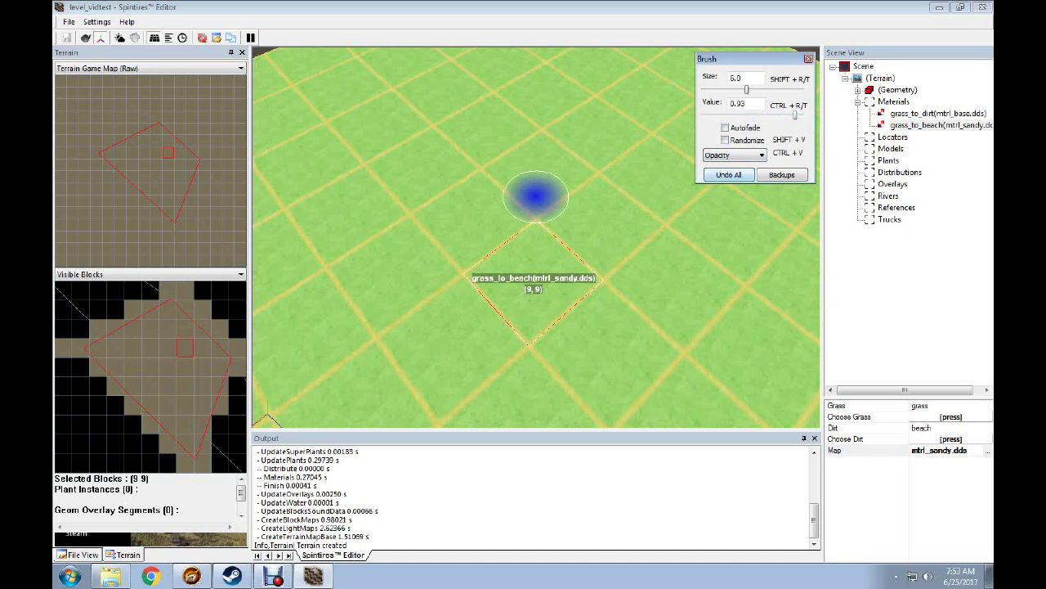
{"action": "mouse_move", "coordinate": [537, 198]}
{"action": "left_mouse_down"}
{"action": "mouse_move", "coordinate": [537, 183]}
{"action": "mouse_move", "coordinate": [497, 218]}
{"action": "mouse_move", "coordinate": [640, 296]}
{"action": "mouse_move", "coordinate": [496, 373]}
{"action": "mouse_move", "coordinate": [446, 289]}
{"action": "left_mouse_up"}
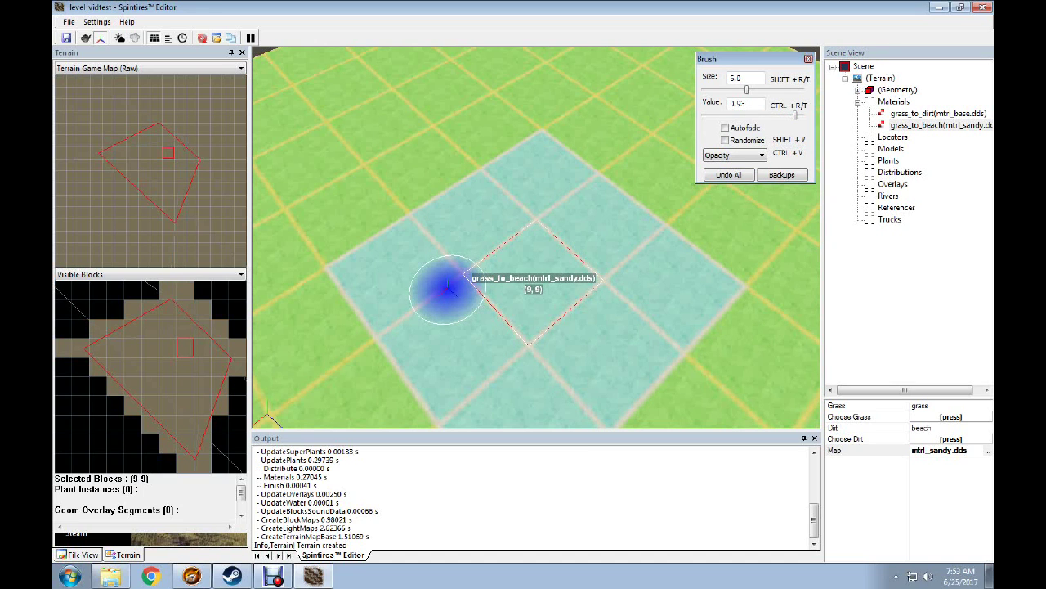
{"action": "double_click", "coordinate": [448, 288]}
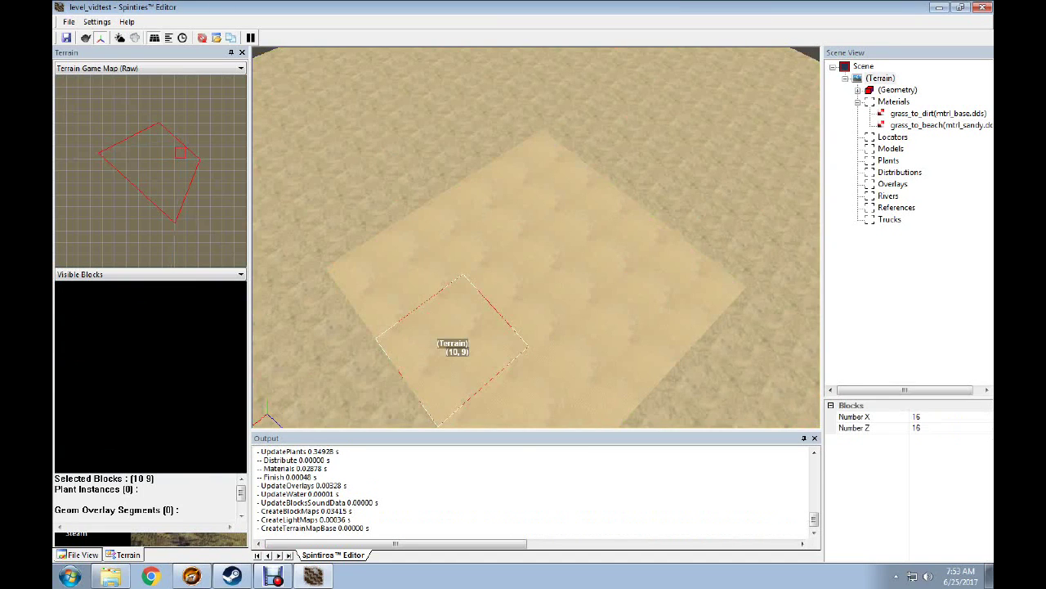
Add a third material to the terrain's Materials group and open the asset selection for its grass layer.
{"action": "scroll", "coordinate": [490, 295], "scroll_direction": "down", "scroll_amount": 4}
{"action": "scroll", "coordinate": [490, 295], "scroll_direction": "up", "scroll_amount": 3}
{"action": "left_click_drag", "start_coordinate": [490, 294], "coordinate": [590, 245]}
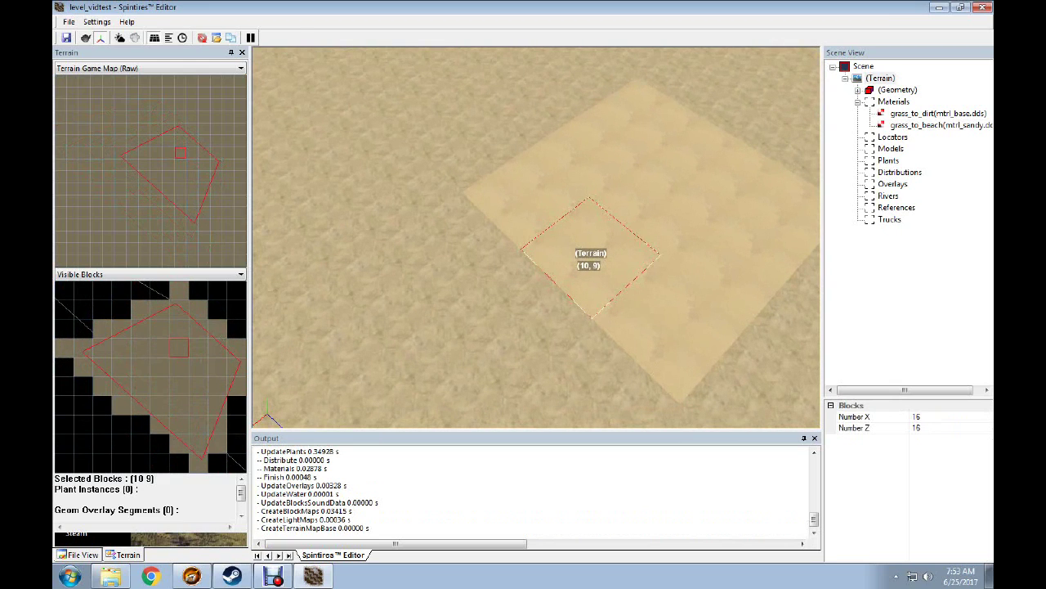
{"action": "right_click", "coordinate": [893, 102]}
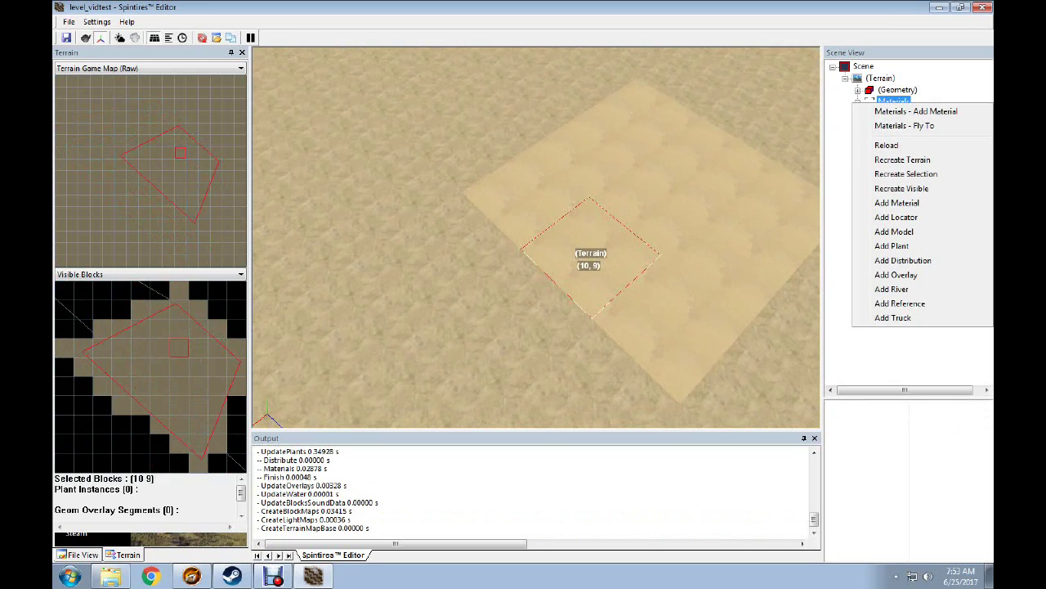
{"action": "left_click", "coordinate": [915, 111]}
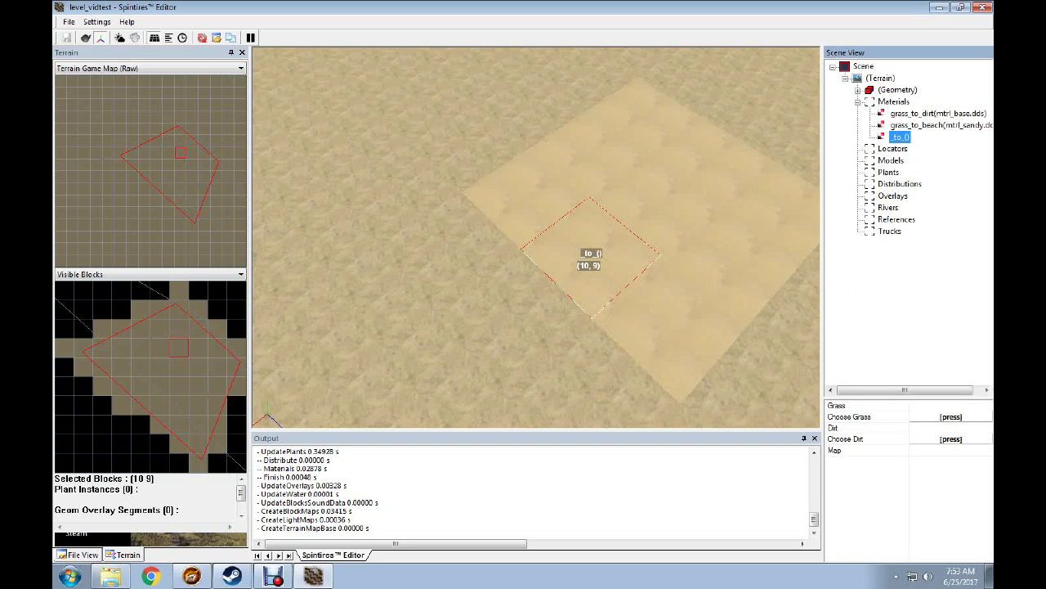
{"action": "left_click", "coordinate": [951, 417]}
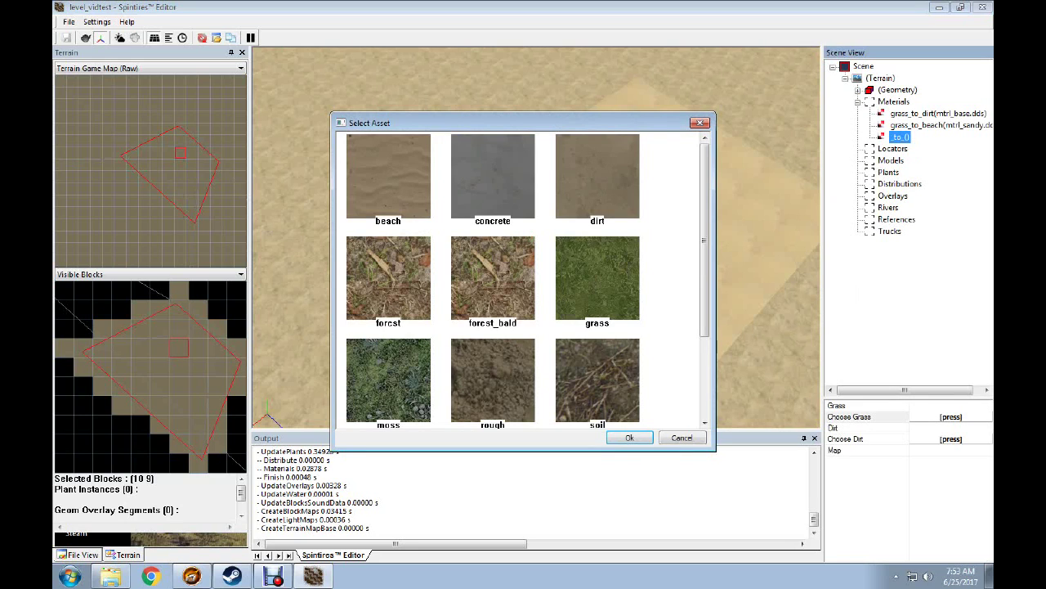